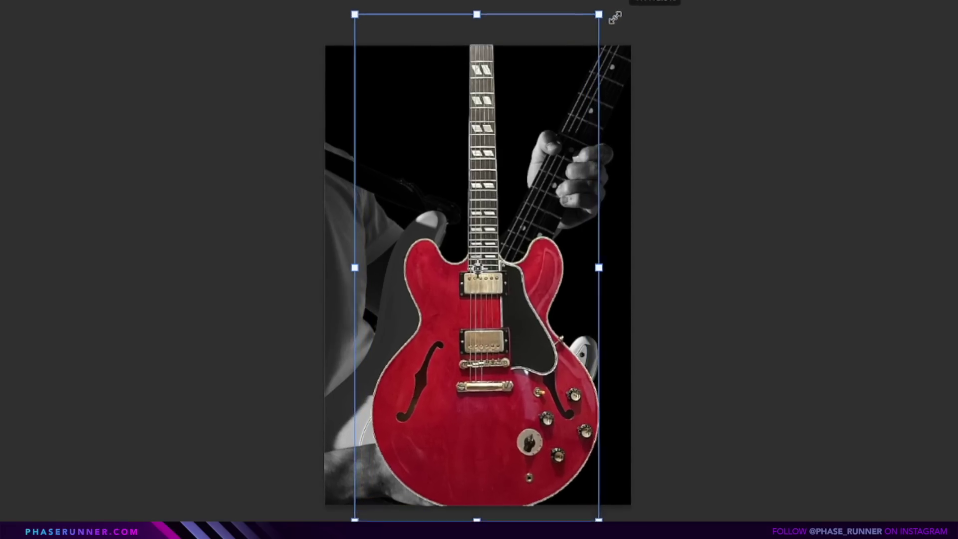
Rotate the red guitar clockwise to align its neck with the player's fretting hand and darken it with the Brightness/Contrast adjustment
{"action": "left_click_drag", "start_coordinate": [770, 10], "coordinate": [637, 209]}
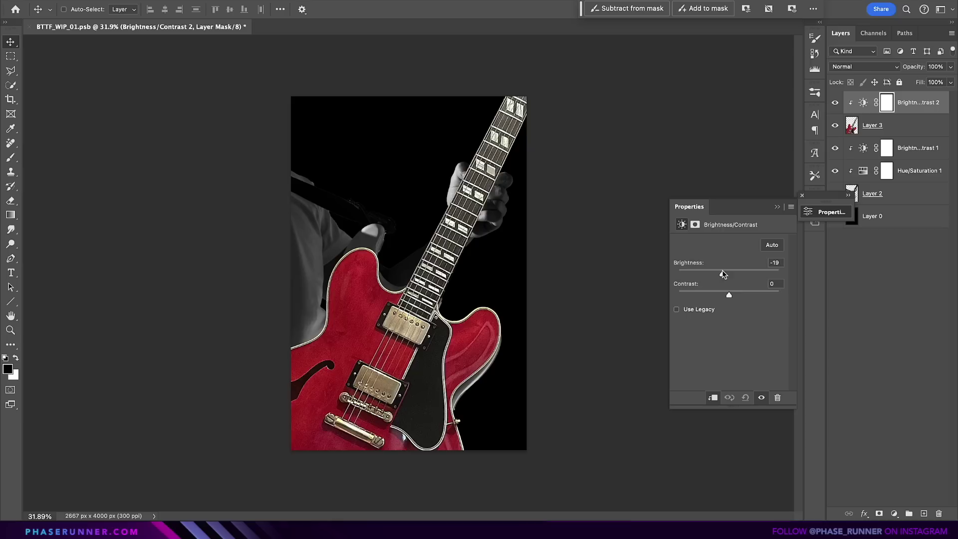
{"action": "left_click_drag", "start_coordinate": [723, 271], "coordinate": [701, 275]}
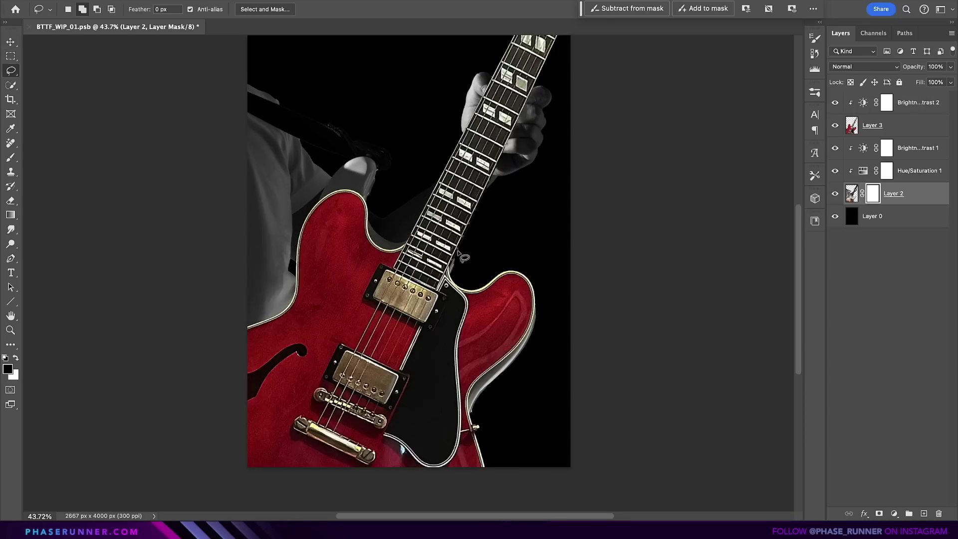
Lasso the original guitar area showing beside the red guitar and fill it with black on Layer 2's mask, clearing the selection
{"action": "key", "text": "l"}
{"action": "mouse_move", "coordinate": [452, 300]}
{"action": "left_mouse_down"}
{"action": "mouse_move", "coordinate": [494, 455]}
{"action": "mouse_move", "coordinate": [562, 326]}
{"action": "mouse_move", "coordinate": [466, 294]}
{"action": "left_mouse_up"}
{"action": "key", "text": "alt+BackSpace"}
{"action": "key", "text": "ctrl+d"}
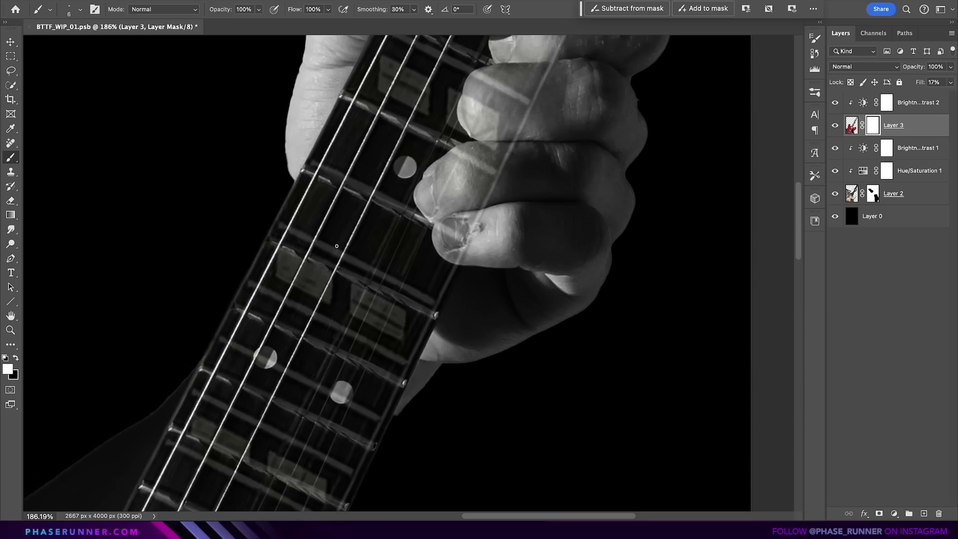
Adjust the brush for masking Layer 3 around the fretting hand's fingers
{"action": "right_click", "coordinate": [337, 249]}
{"action": "scroll", "coordinate": [488, 439], "scroll_direction": "down", "scroll_amount": 1}
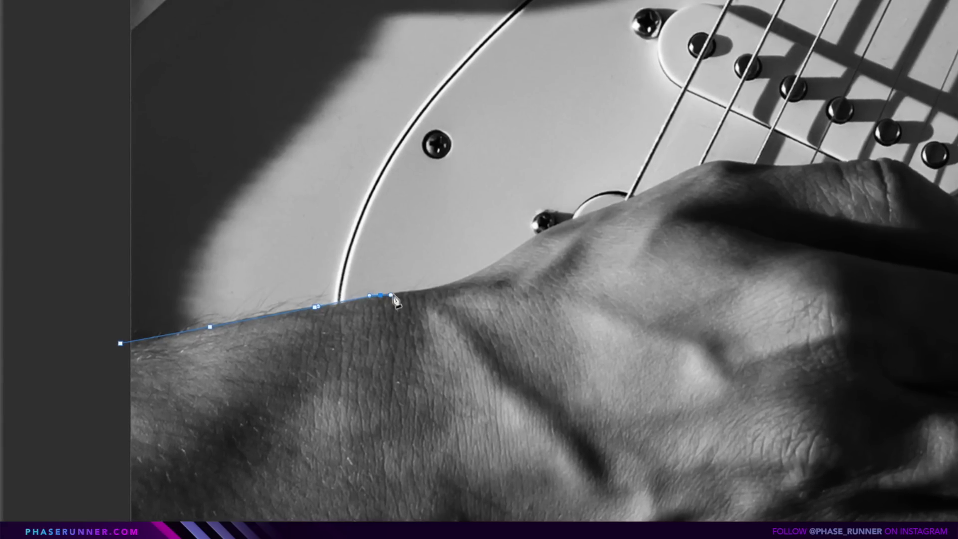
Trace the picking hand and forearm with a closed Pen path that runs just outside the canvas edges
{"action": "left_click", "coordinate": [433, 288]}
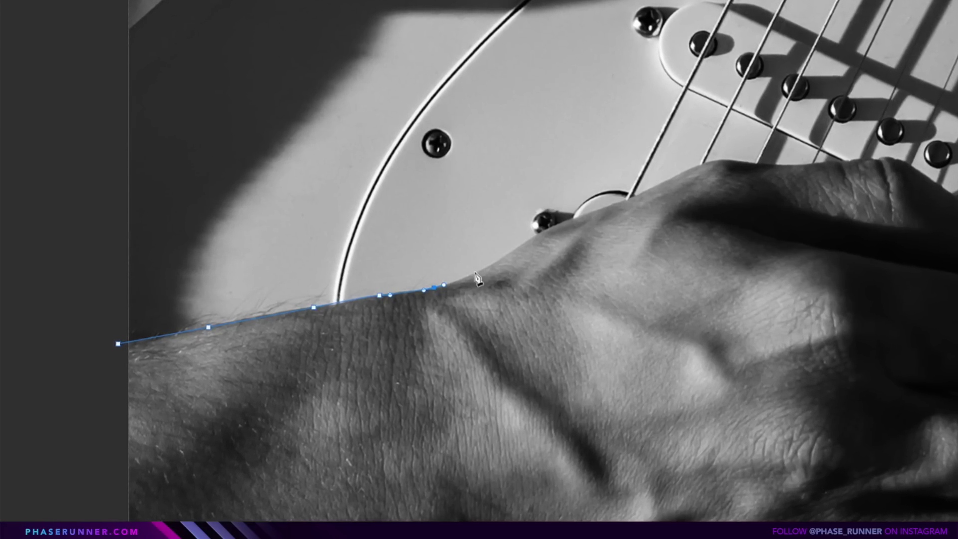
{"action": "left_click", "coordinate": [500, 261]}
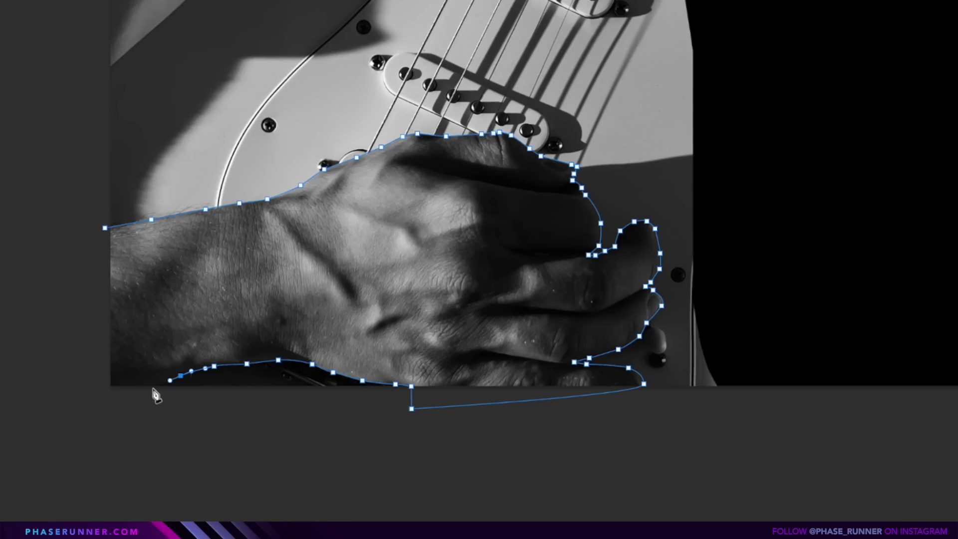
{"action": "left_click", "coordinate": [143, 393]}
{"action": "left_click", "coordinate": [77, 419]}
{"action": "left_click", "coordinate": [53, 348]}
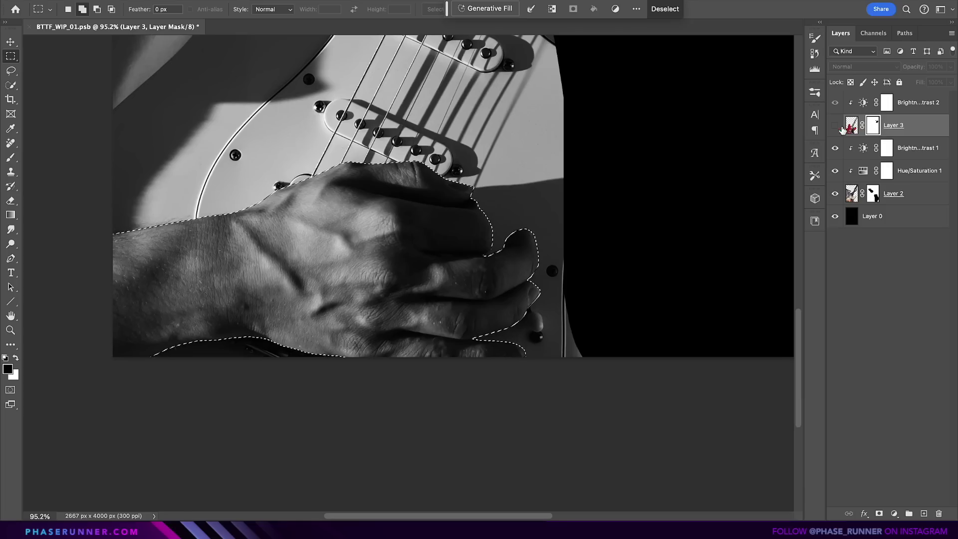
Show Layer 3 again and fill the hand selection with black on its mask to reveal the picking hand, clearing the selection
{"action": "left_click", "coordinate": [836, 125]}
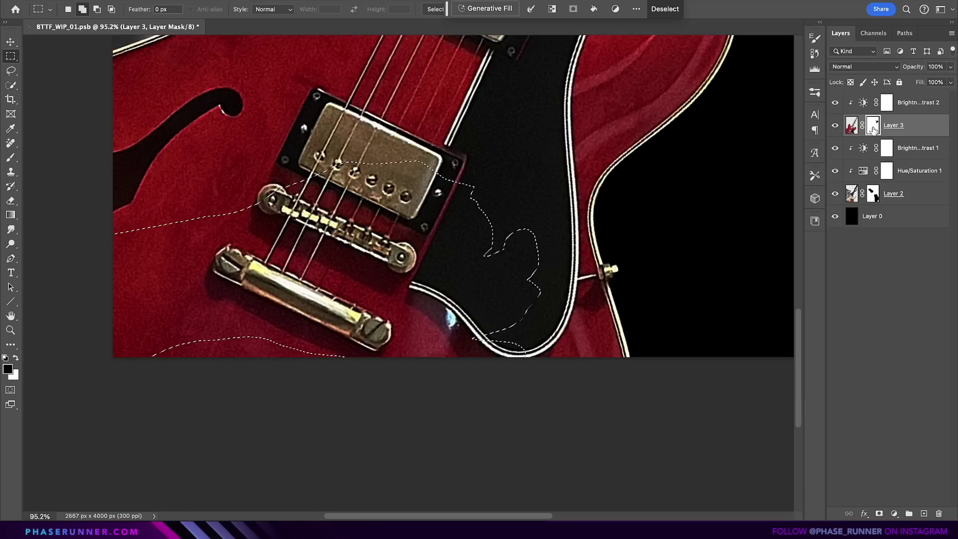
{"action": "key", "text": "x"}
{"action": "key", "text": "Delete"}
{"action": "key", "text": "ctrl+d"}
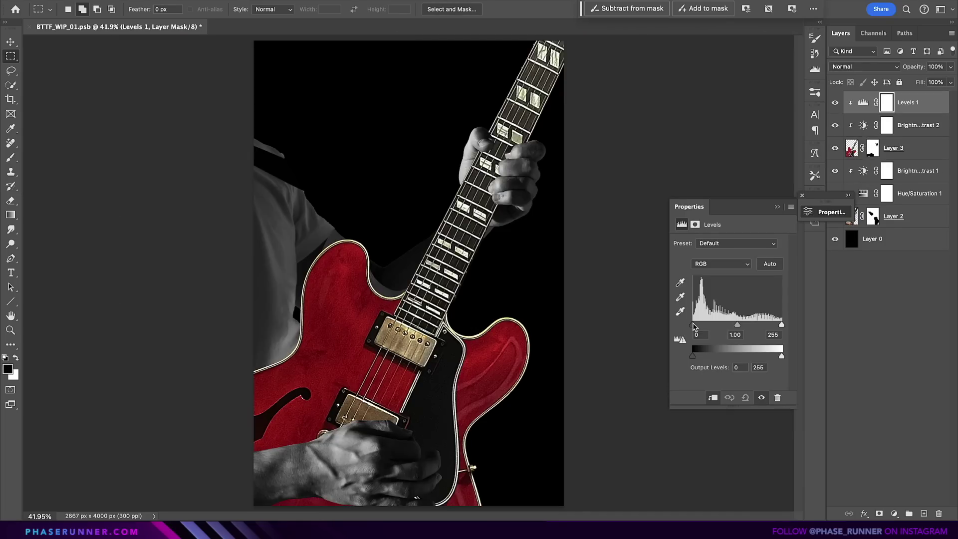
Deepen the guitar's shadows by raising the Levels black input, and add Hue/Saturation to take out its colour
{"action": "left_click_drag", "start_coordinate": [695, 327], "coordinate": [733, 330]}
{"action": "key", "text": "b"}
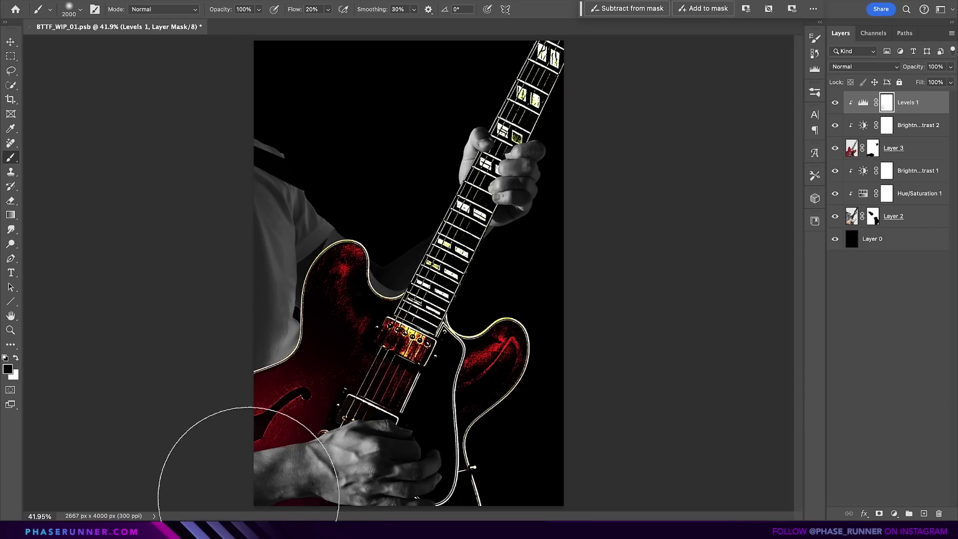
{"action": "key", "text": "ctrl+u"}
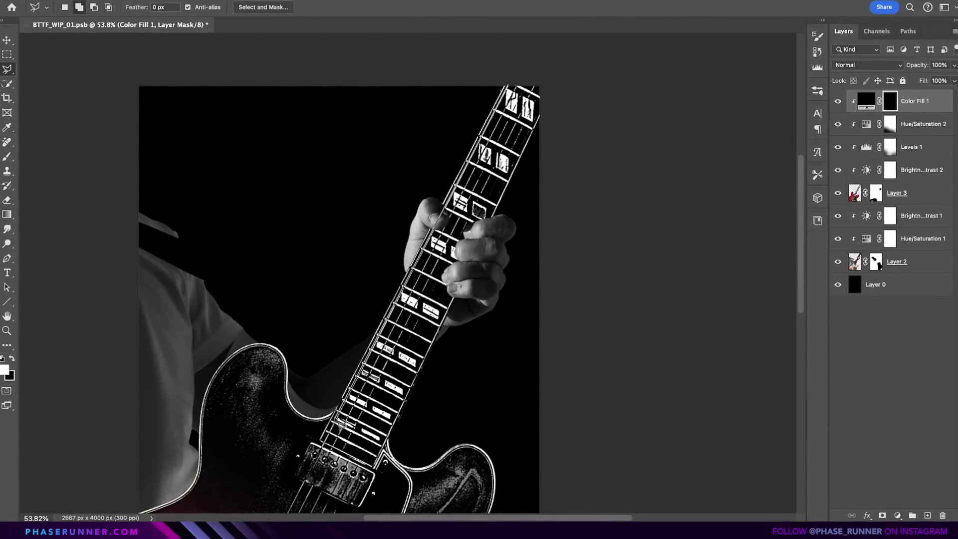
Outline the guitar neck with the Polygonal Lasso and fill that area of the Color Fill 1 mask with white
{"action": "left_click", "coordinate": [305, 440]}
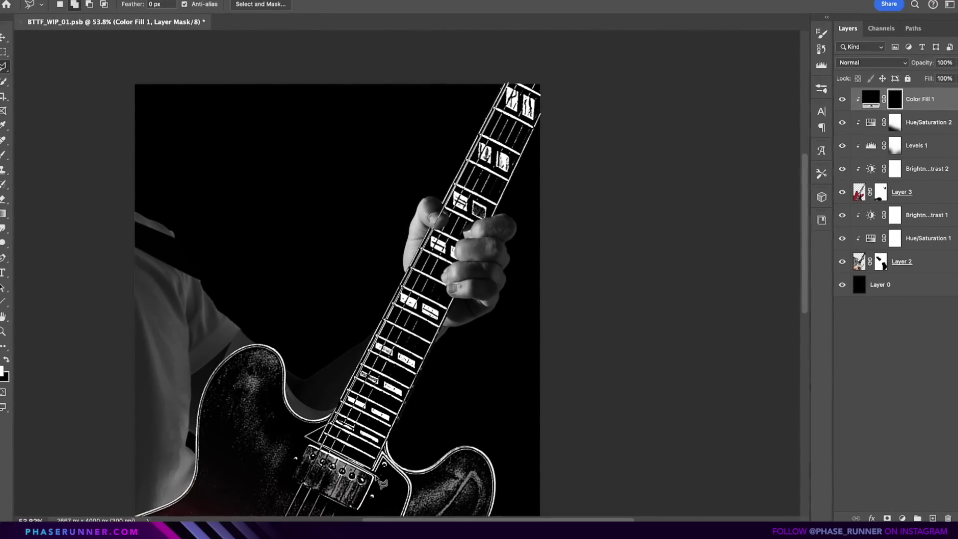
{"action": "left_click", "coordinate": [559, 72]}
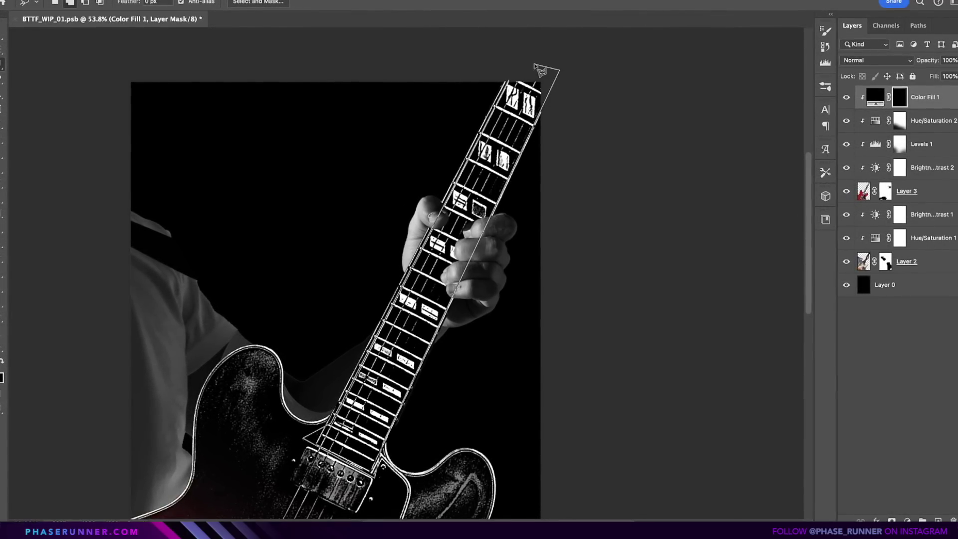
{"action": "double_click", "coordinate": [519, 64]}
{"action": "key", "text": "alt+BackSpace"}
{"action": "key", "text": "b"}
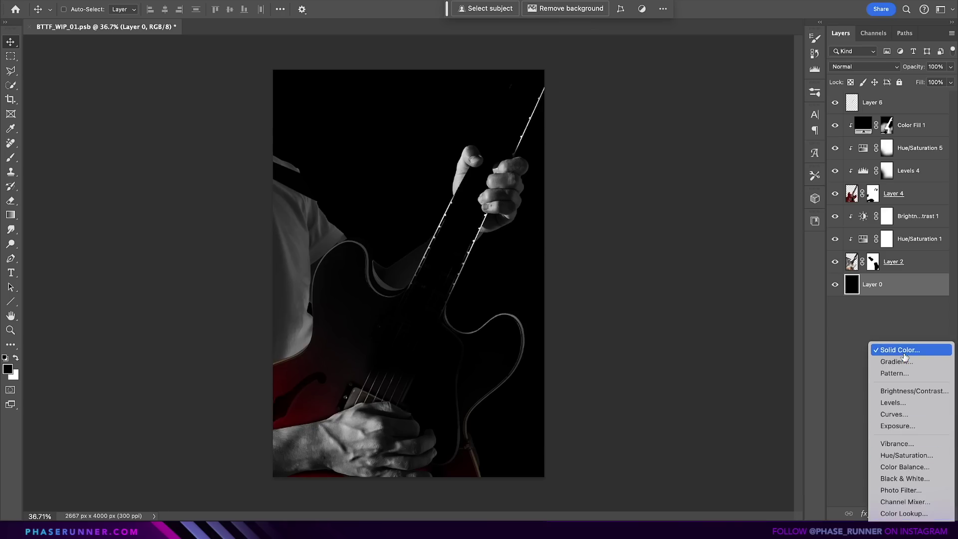
Add a white ffffff Solid Color fill directly above Layer 0 and invert its mask
{"action": "left_click", "coordinate": [905, 353]}
{"action": "left_click_drag", "start_coordinate": [703, 359], "coordinate": [520, 205]}
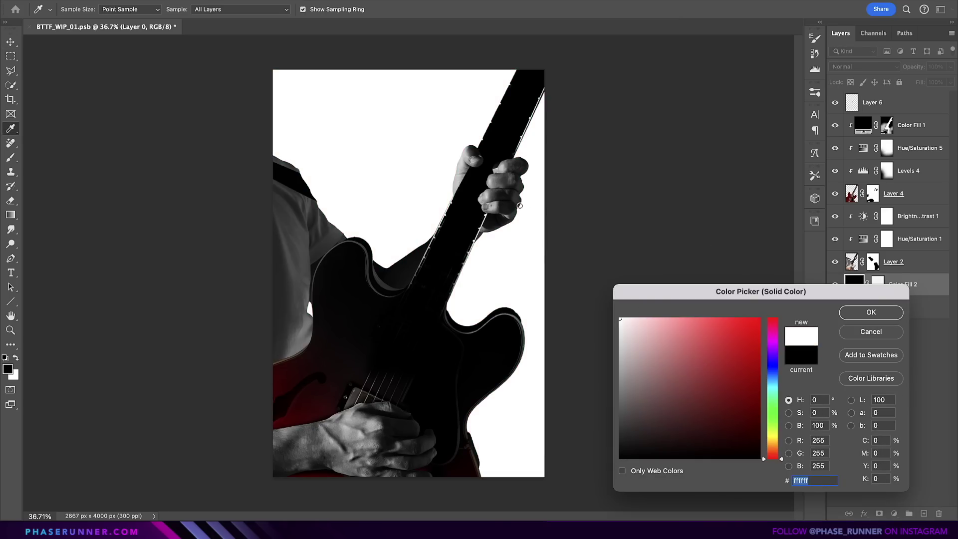
{"action": "left_click", "coordinate": [880, 313]}
{"action": "key", "text": "super+i"}
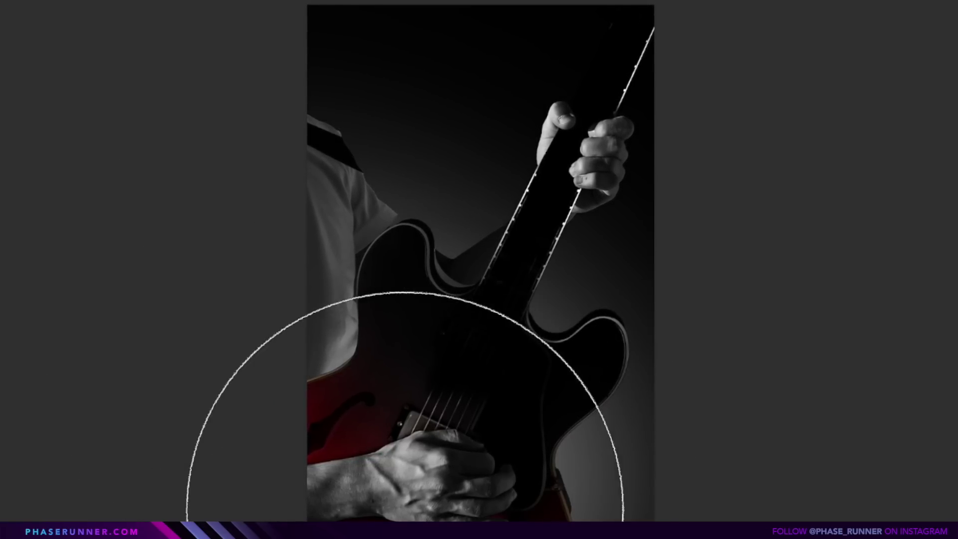
Shrink the large soft brush for painting the background glow on the white fill's mask
{"action": "key", "text": "bracketleft"}
{"action": "key", "text": "bracketleft"}
{"action": "key", "text": "bracketleft"}
{"action": "key", "text": "bracketleft"}
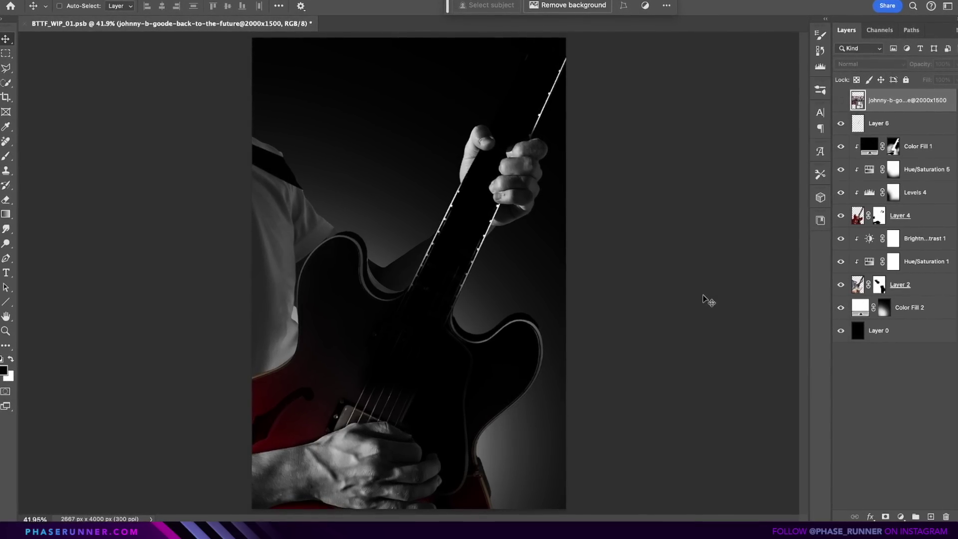
Show the johnny-b-goode reference image and enlarge it over the poster
{"action": "left_click", "coordinate": [843, 101]}
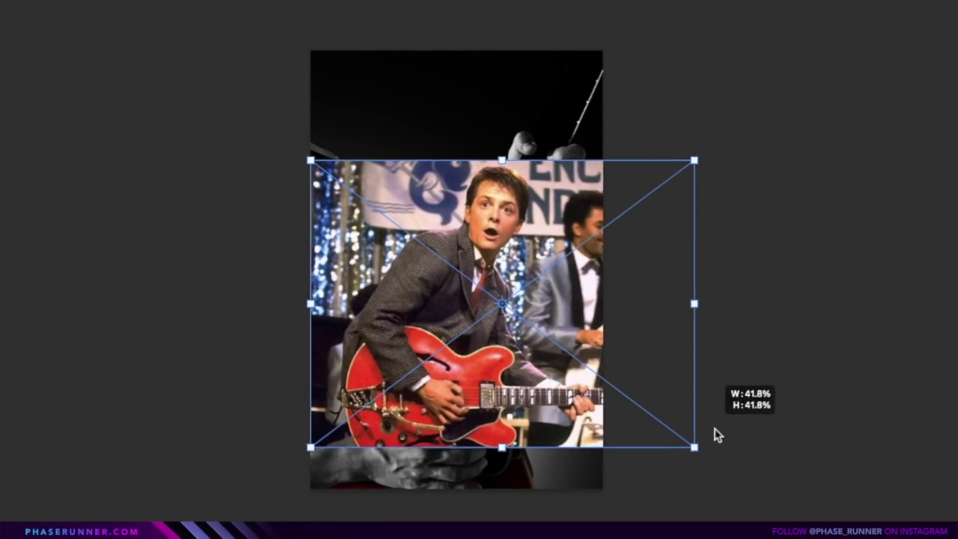
{"action": "left_click_drag", "start_coordinate": [715, 432], "coordinate": [826, 492]}
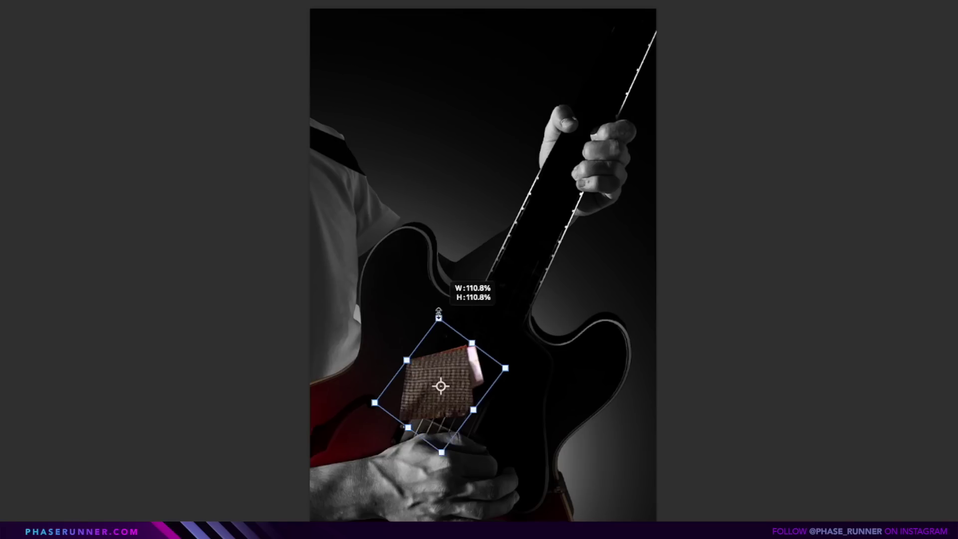
Enlarge the cut-out jacket sleeve with the white cuff and place it over the picking forearm
{"action": "left_click_drag", "start_coordinate": [439, 313], "coordinate": [460, 259]}
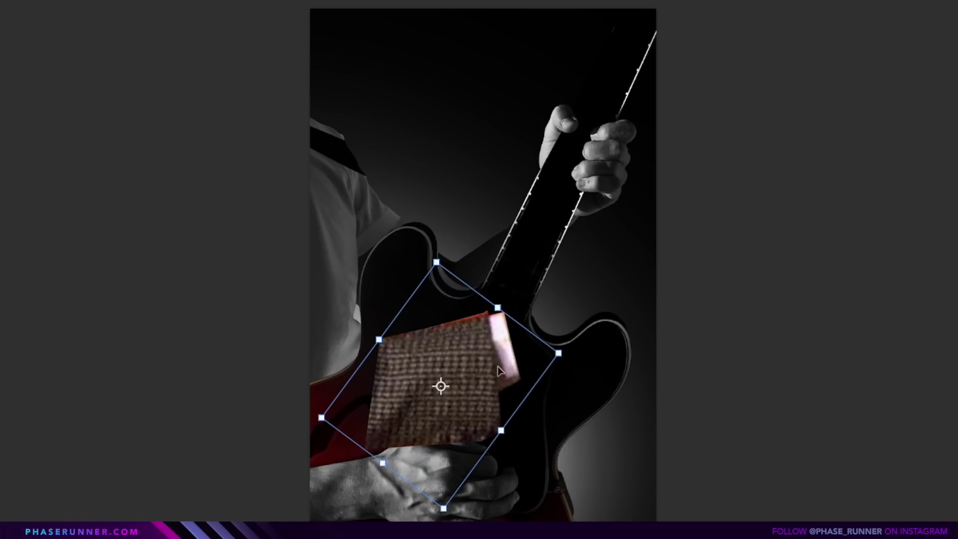
{"action": "left_click_drag", "start_coordinate": [500, 370], "coordinate": [370, 504]}
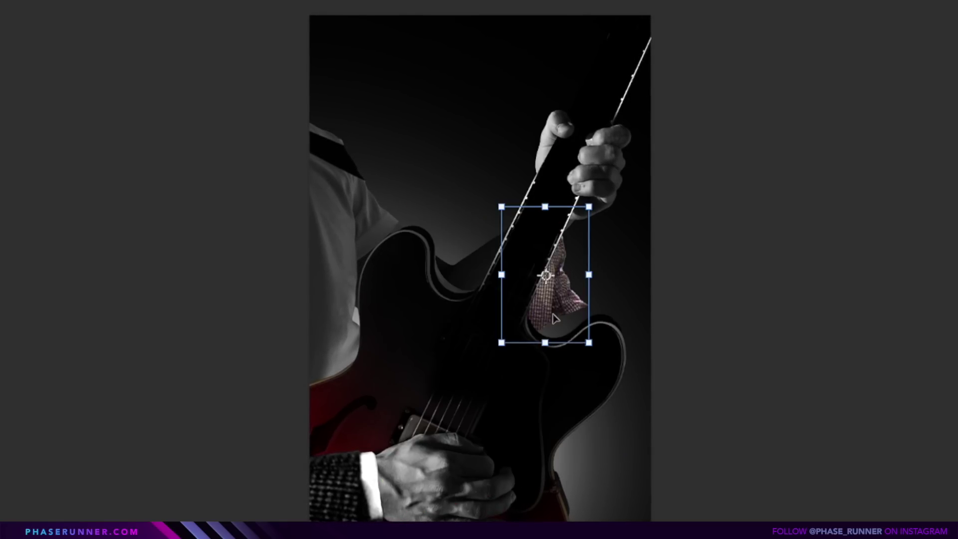
Move the second jacket piece over the player's white shirt sleeve, enlarging and rotating it to fit the shoulder and upper arm
{"action": "left_click_drag", "start_coordinate": [554, 315], "coordinate": [361, 295]}
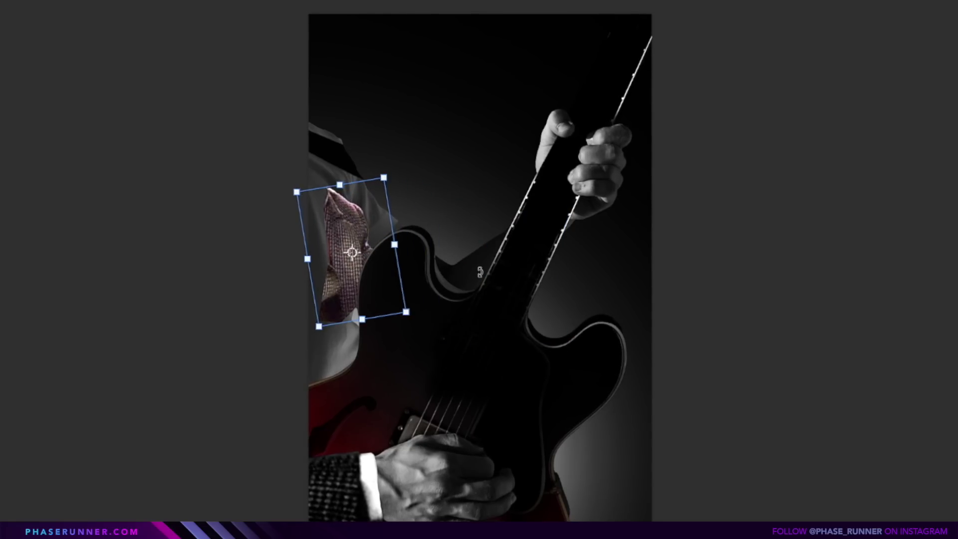
{"action": "left_click_drag", "start_coordinate": [387, 174], "coordinate": [428, 118]}
{"action": "left_click_drag", "start_coordinate": [531, 235], "coordinate": [531, 219]}
{"action": "left_click_drag", "start_coordinate": [387, 274], "coordinate": [383, 248]}
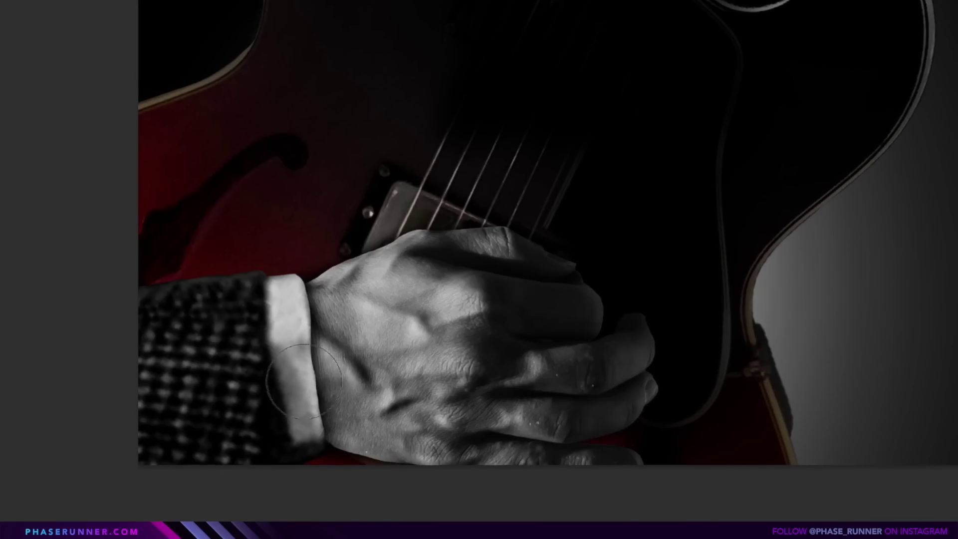
Brush shading onto the picking hand's wrist beside the white shirt cuff
{"action": "left_click_drag", "start_coordinate": [322, 320], "coordinate": [321, 400]}
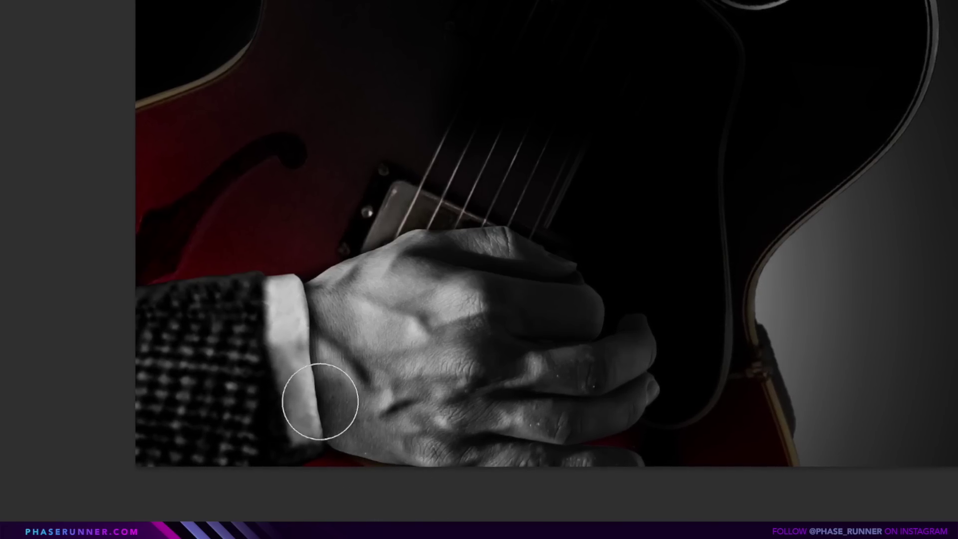
{"action": "left_click_drag", "start_coordinate": [346, 334], "coordinate": [345, 470]}
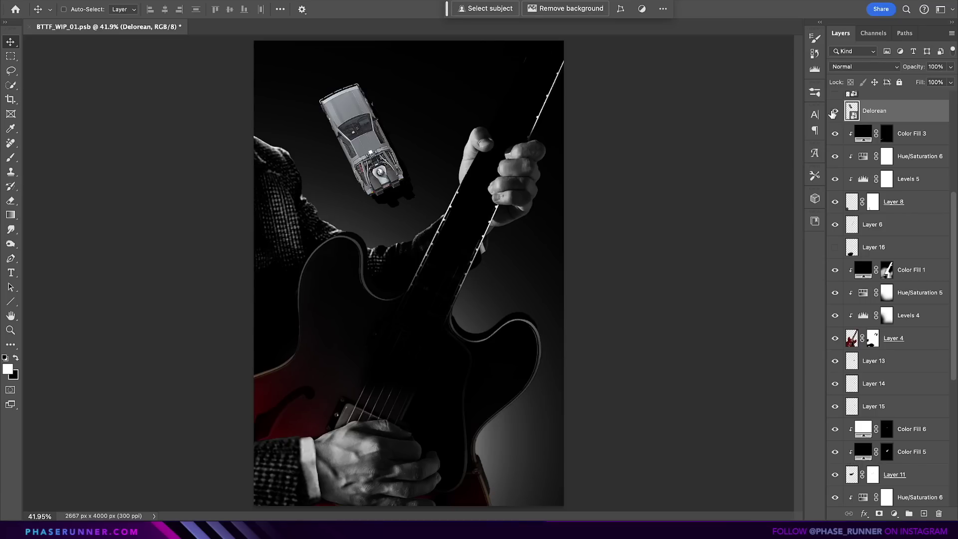
Flip the Delorean layer horizontally and brighten the car with a higher Exposure value
{"action": "key", "text": "ctrl+t"}
{"action": "right_click", "coordinate": [430, 122]}
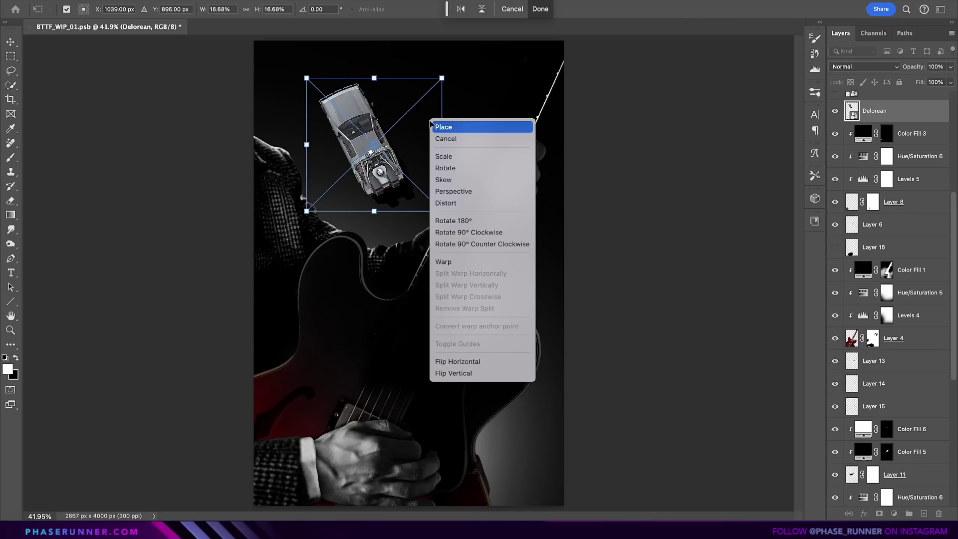
{"action": "left_click", "coordinate": [457, 362]}
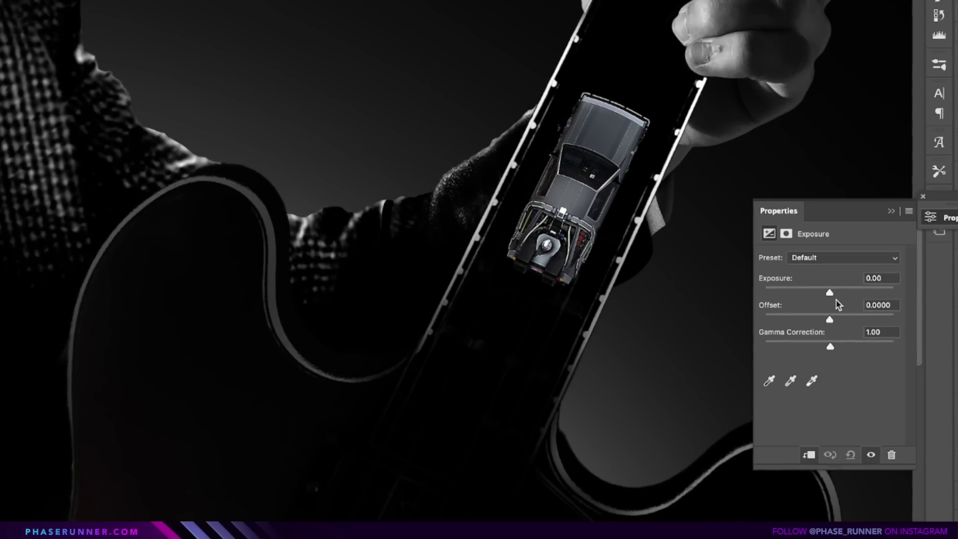
{"action": "left_click_drag", "start_coordinate": [834, 289], "coordinate": [863, 295]}
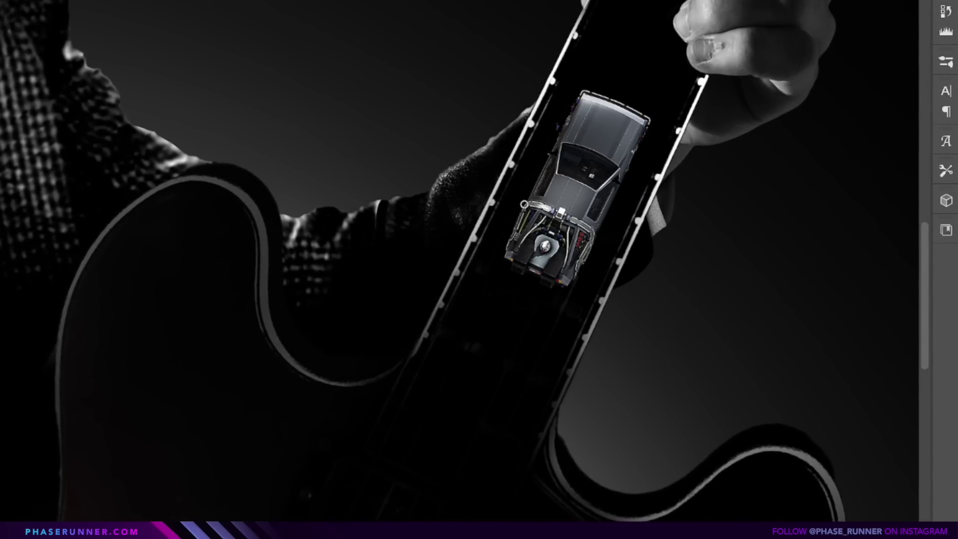
Scale the fire image down to about 53% and move it behind the car's rear wheels on the guitar neck
{"action": "left_click", "coordinate": [835, 109]}
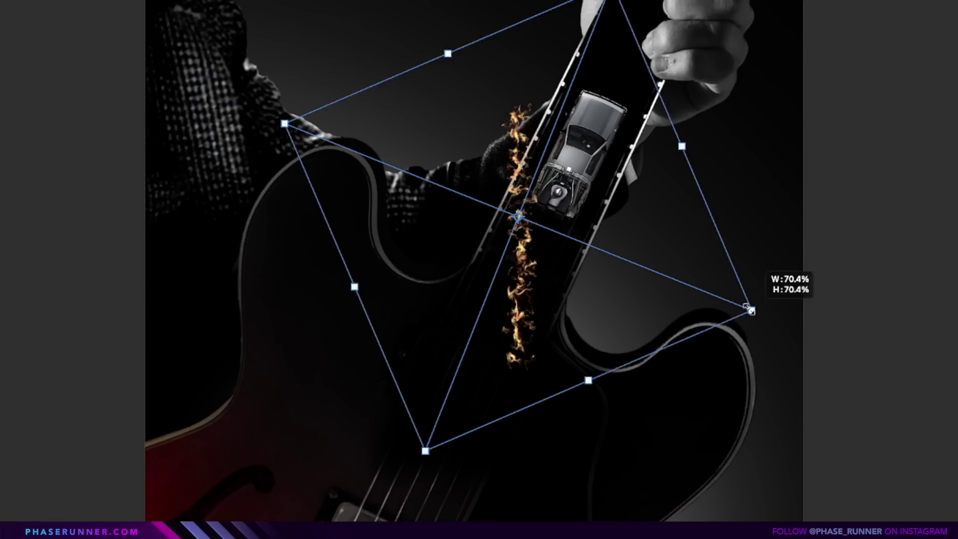
{"action": "left_click_drag", "start_coordinate": [527, 307], "coordinate": [503, 299]}
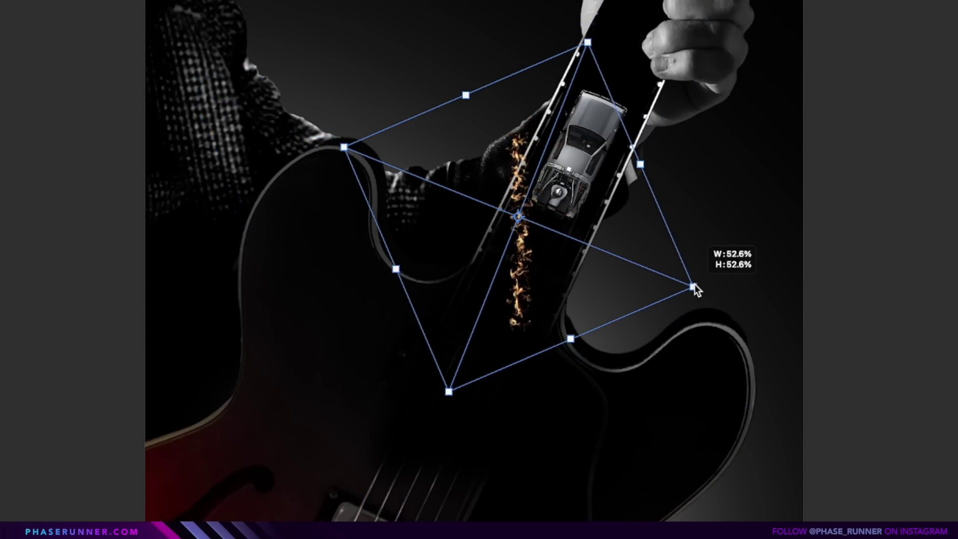
{"action": "left_click_drag", "start_coordinate": [587, 223], "coordinate": [568, 287]}
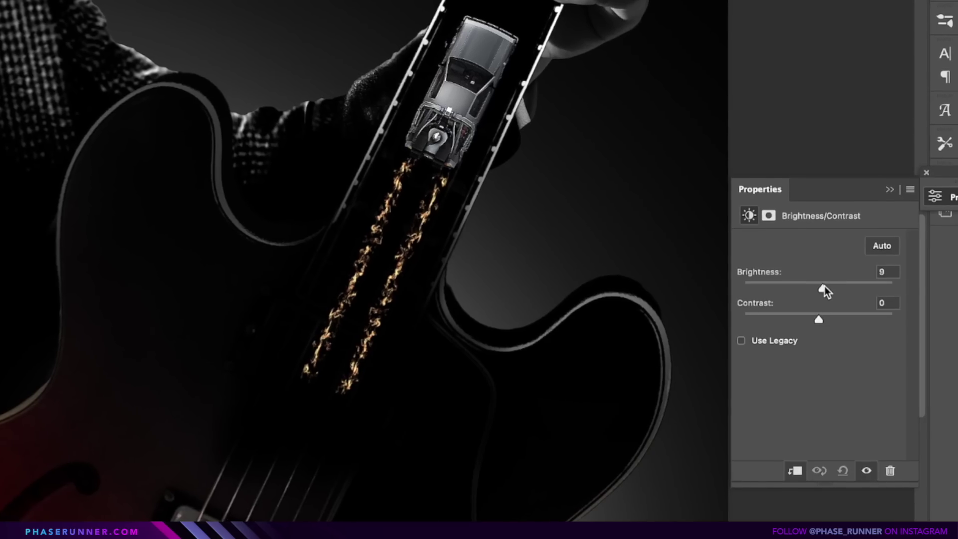
Lower the brightness and raise the contrast of the Brightness/Contrast adjustment on the two fire trails
{"action": "left_click_drag", "start_coordinate": [822, 281], "coordinate": [798, 281]}
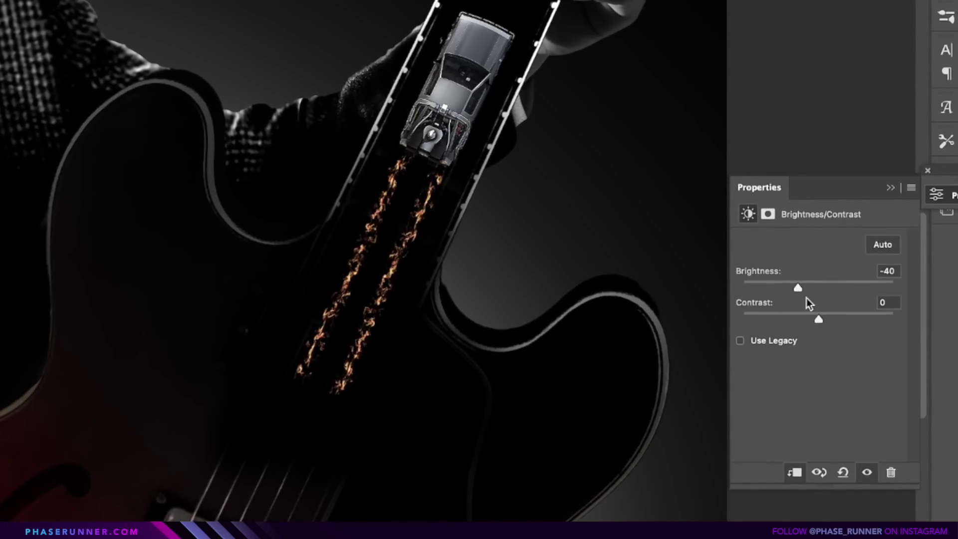
{"action": "left_click_drag", "start_coordinate": [817, 317], "coordinate": [873, 316]}
{"action": "left_click_drag", "start_coordinate": [798, 280], "coordinate": [807, 285]}
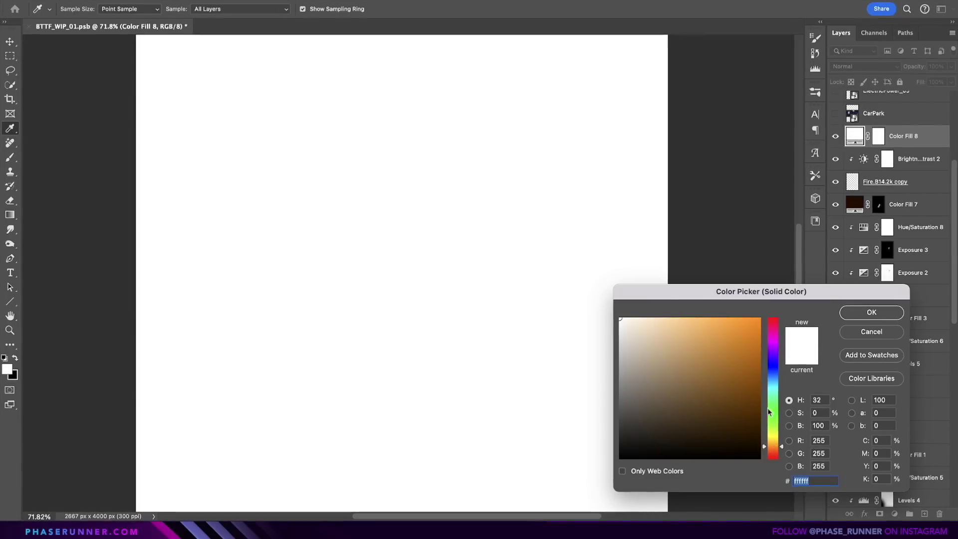
Set the new Solid Color fill above the fire trails to orange d97500 and its blend mode to Screen
{"action": "left_click", "coordinate": [748, 332]}
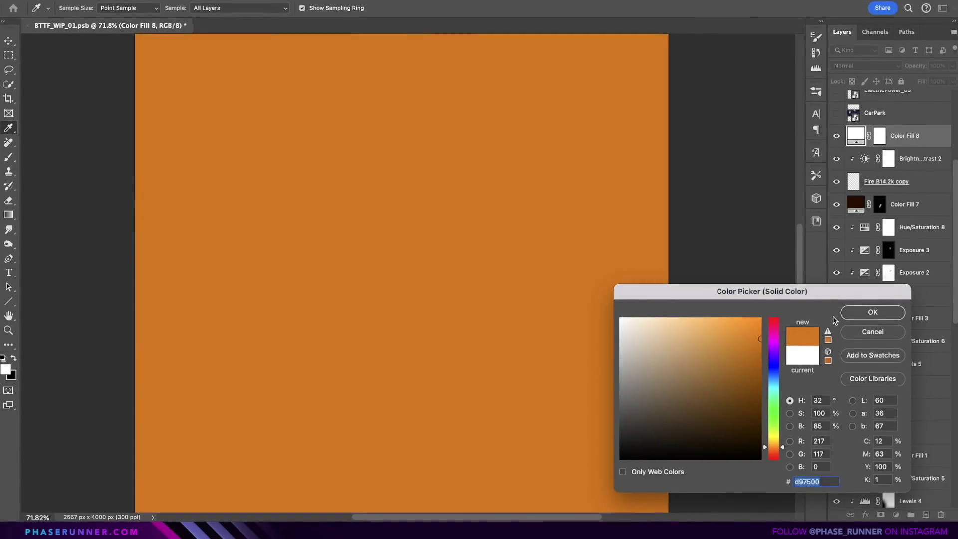
{"action": "left_click", "coordinate": [873, 313]}
{"action": "left_click", "coordinate": [869, 65]}
{"action": "left_click", "coordinate": [847, 176]}
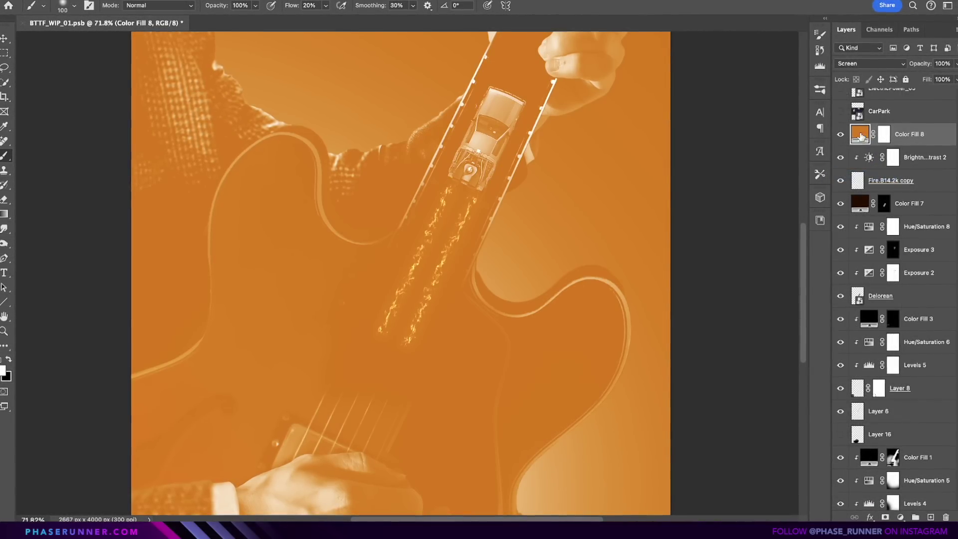
Change Color Fill 8 to the darker orange ad4d00 and invert its layer mask
{"action": "double_click", "coordinate": [867, 135]}
{"action": "left_click", "coordinate": [763, 361]}
{"action": "left_click_drag", "start_coordinate": [779, 449], "coordinate": [779, 454]}
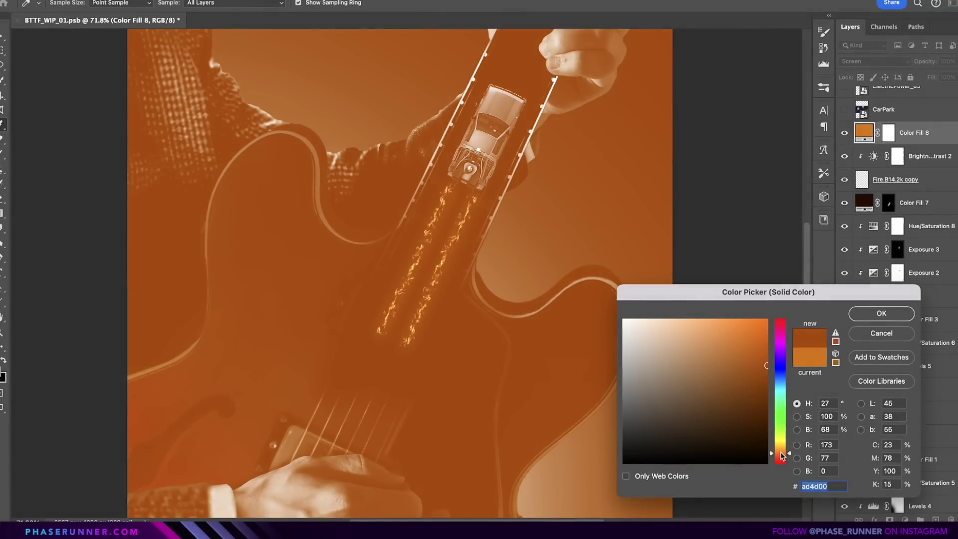
{"action": "left_click", "coordinate": [879, 313]}
{"action": "left_click", "coordinate": [891, 132]}
{"action": "key", "text": "ctrl+i"}
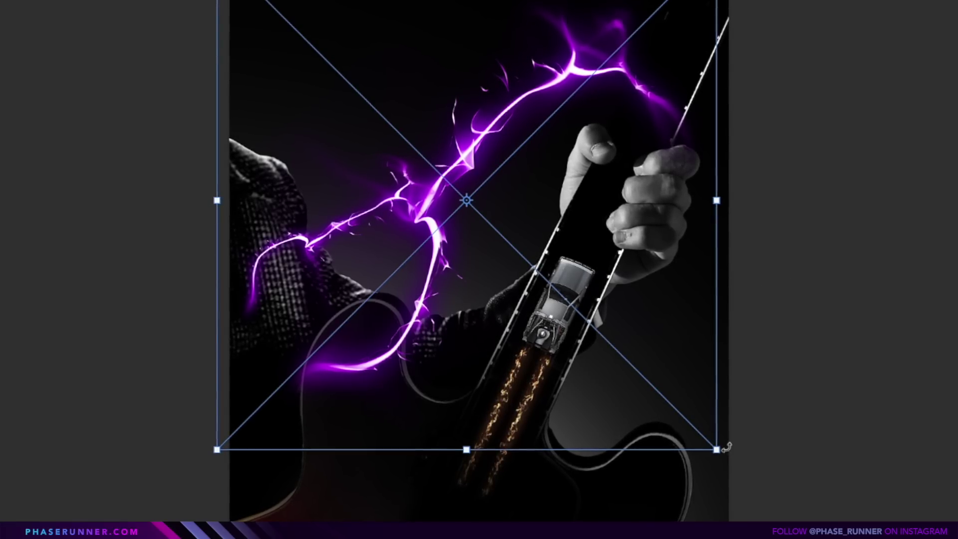
Scale the purple ElectricPower_04 lightning down onto the neck in front of the car and shift its hue to pale blue
{"action": "left_click_drag", "start_coordinate": [718, 450], "coordinate": [547, 279]}
{"action": "left_click_drag", "start_coordinate": [568, 229], "coordinate": [599, 299]}
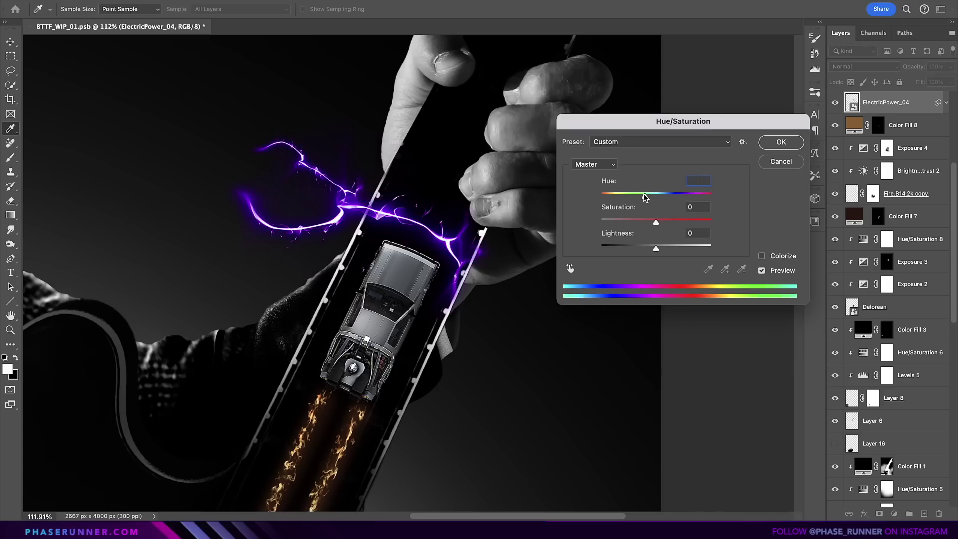
{"action": "left_click_drag", "start_coordinate": [645, 196], "coordinate": [619, 197]}
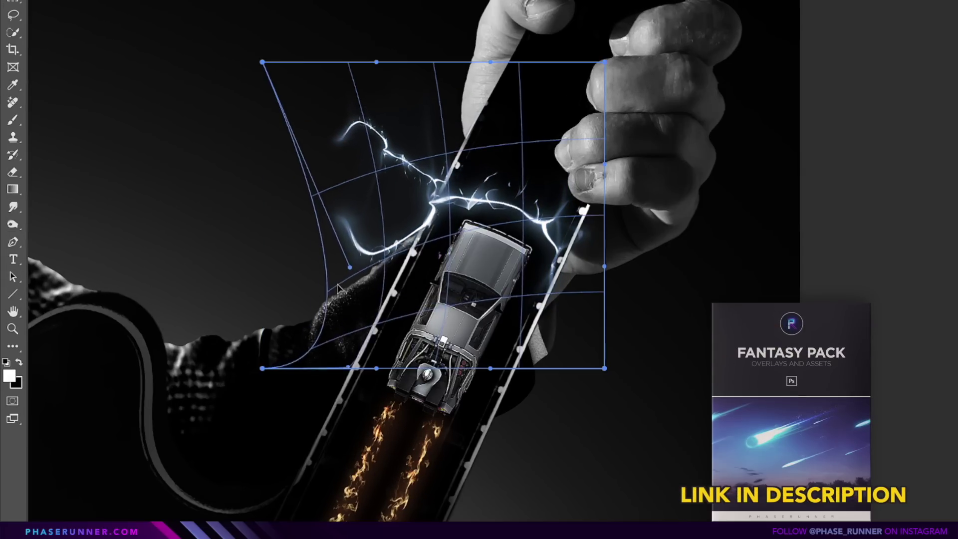
Warp the ElectricPower_04 lightning so it bends around the front of the car
{"action": "left_click_drag", "start_coordinate": [394, 165], "coordinate": [406, 188]}
{"action": "left_click_drag", "start_coordinate": [590, 288], "coordinate": [579, 309]}
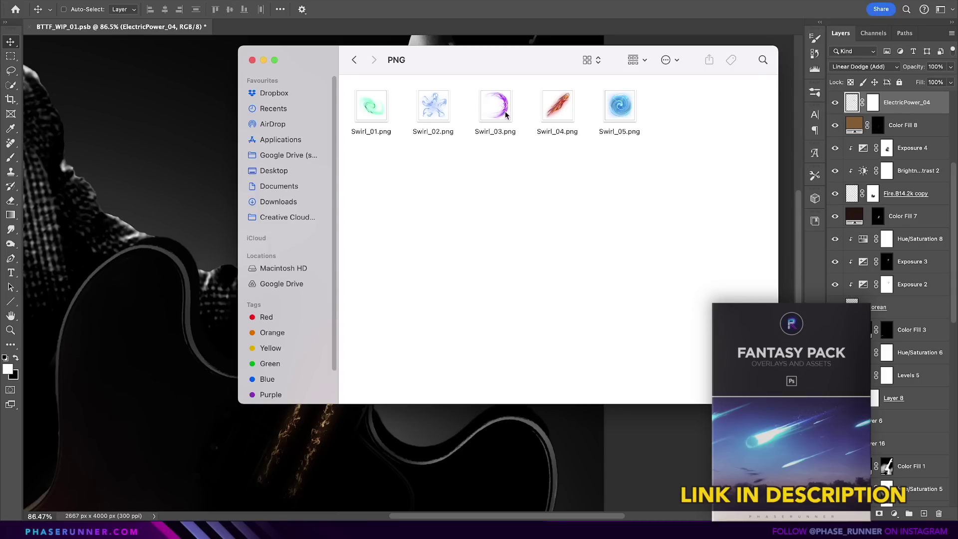
Fit Swirl_03 around the car's front at about 2.33% scale and -63.6° rotation, and shift its hue from purple to blue-green
{"action": "left_click_drag", "start_coordinate": [227, 229], "coordinate": [194, 242]}
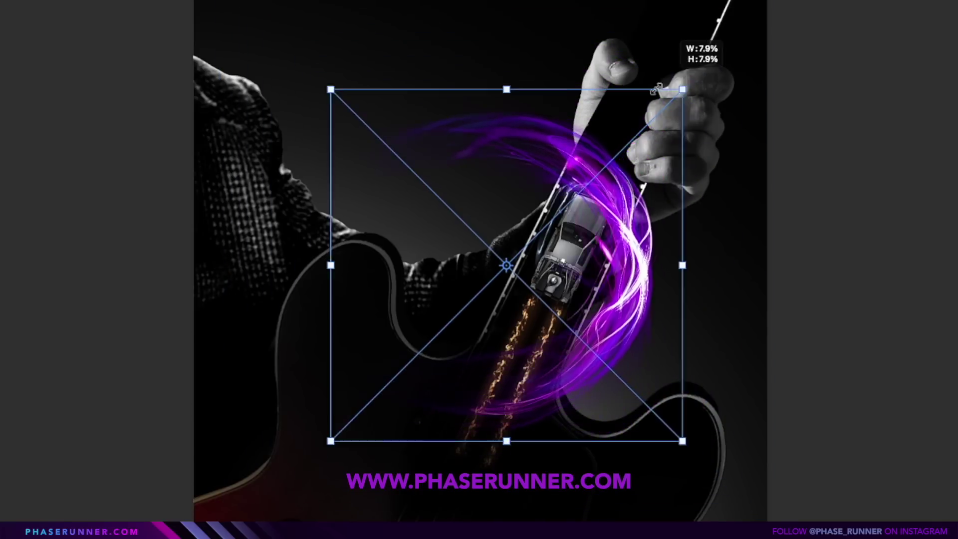
{"action": "left_click_drag", "start_coordinate": [680, 87], "coordinate": [548, 199]}
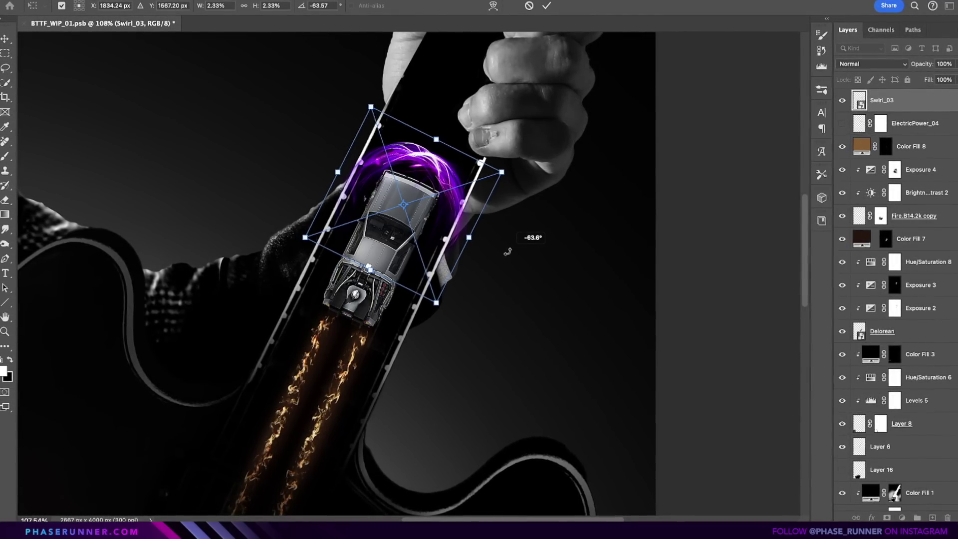
{"action": "key", "text": "Return"}
{"action": "key", "text": "ctrl+u"}
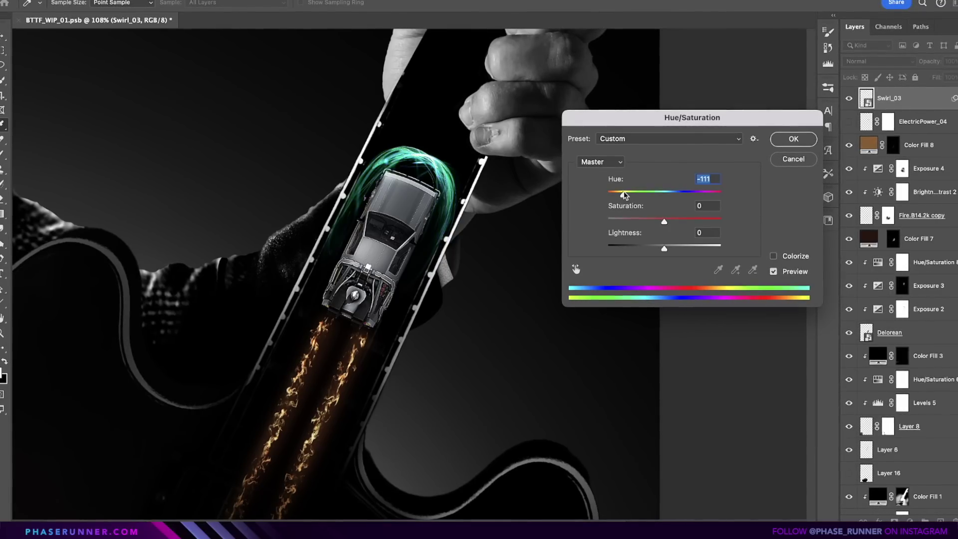
{"action": "key", "text": "Return"}
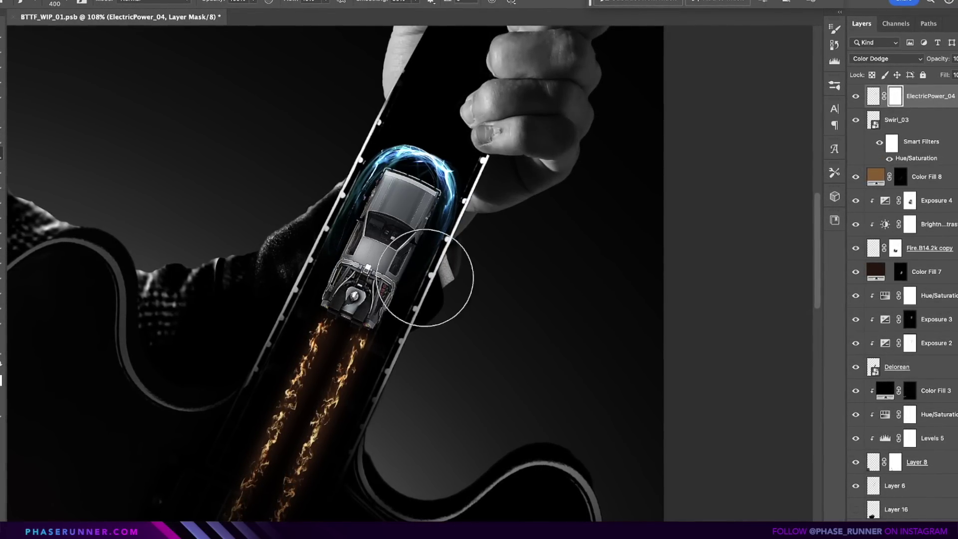
Brush the ElectricPower_04 mask over the arc and refine the blue glow ahead of the car
{"action": "mouse_move", "coordinate": [379, 158]}
{"action": "left_mouse_down"}
{"action": "mouse_move", "coordinate": [413, 176]}
{"action": "mouse_move", "coordinate": [414, 163]}
{"action": "left_mouse_up"}
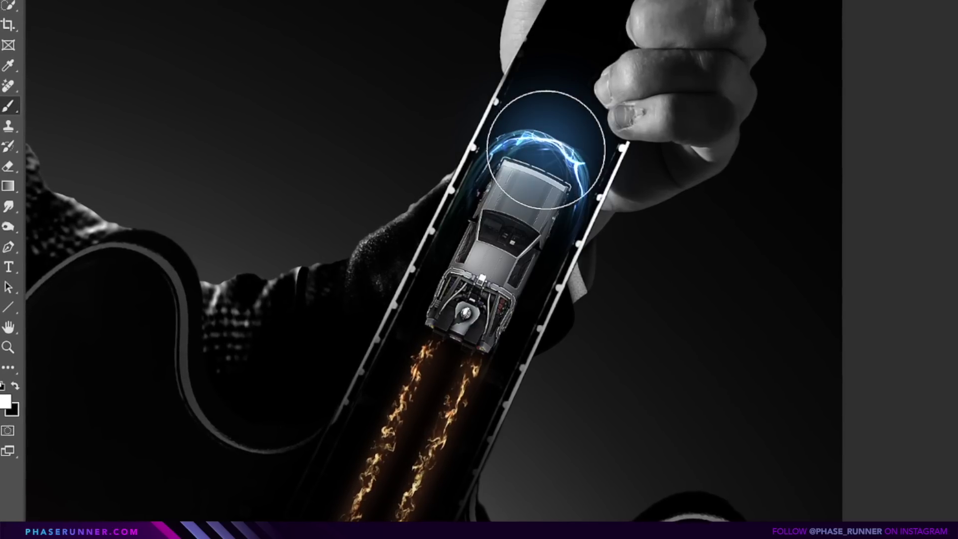
{"action": "mouse_move", "coordinate": [546, 150]}
{"action": "left_mouse_down"}
{"action": "mouse_move", "coordinate": [537, 152]}
{"action": "mouse_move", "coordinate": [535, 32]}
{"action": "left_mouse_up"}
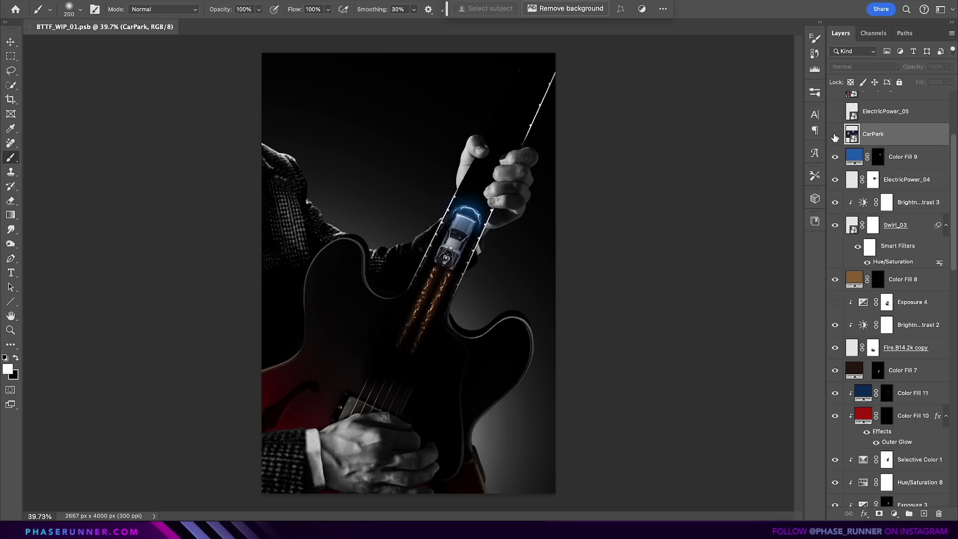
Show the CarPark layer, move it directly above Color Fill 1 and clip it to the guitar
{"action": "left_click", "coordinate": [835, 135]}
{"action": "left_click_drag", "start_coordinate": [874, 135], "coordinate": [902, 417]}
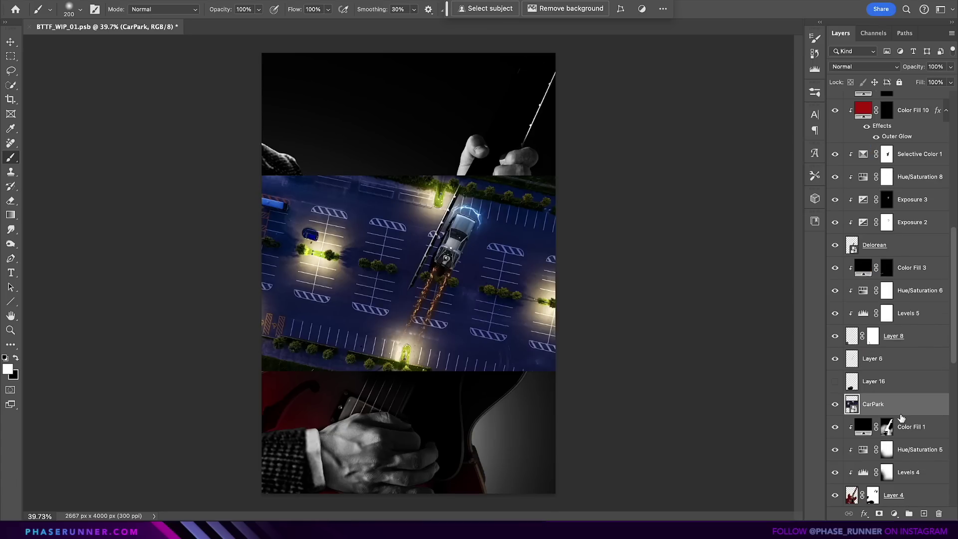
{"action": "left_click", "coordinate": [903, 411], "text": "alt"}
Rotate, enlarge and reposition the CarPark image over the guitar body
{"action": "key", "text": "ctrl+t"}
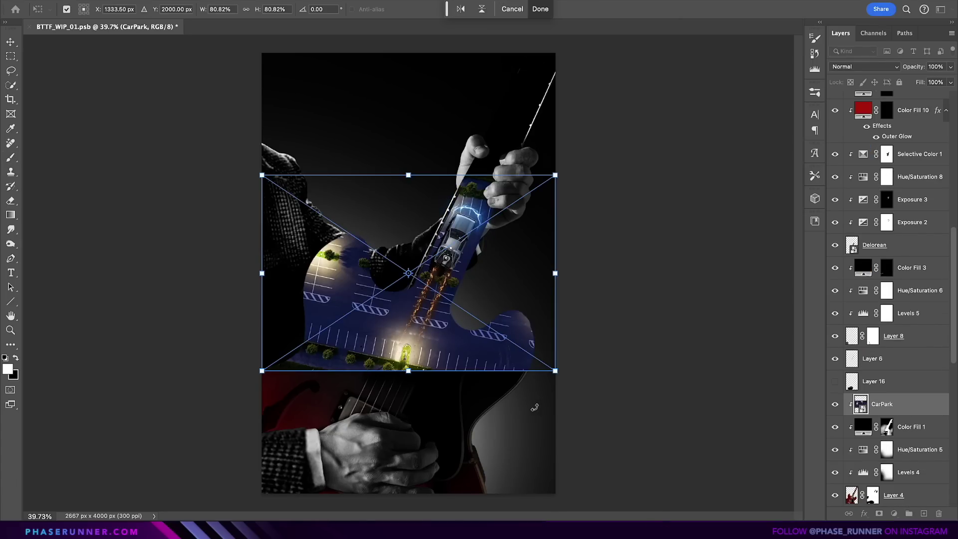
{"action": "left_click_drag", "start_coordinate": [535, 395], "coordinate": [550, 200]}
{"action": "left_click_drag", "start_coordinate": [543, 160], "coordinate": [735, 136]}
{"action": "mouse_move", "coordinate": [489, 218]}
{"action": "left_mouse_down"}
{"action": "mouse_move", "coordinate": [531, 245]}
{"action": "mouse_move", "coordinate": [535, 295]}
{"action": "left_mouse_up"}
Set the CarPark layer's blend mode to Pin Light and apply a Hue/Saturation adjustment to it
{"action": "left_click", "coordinate": [865, 67]}
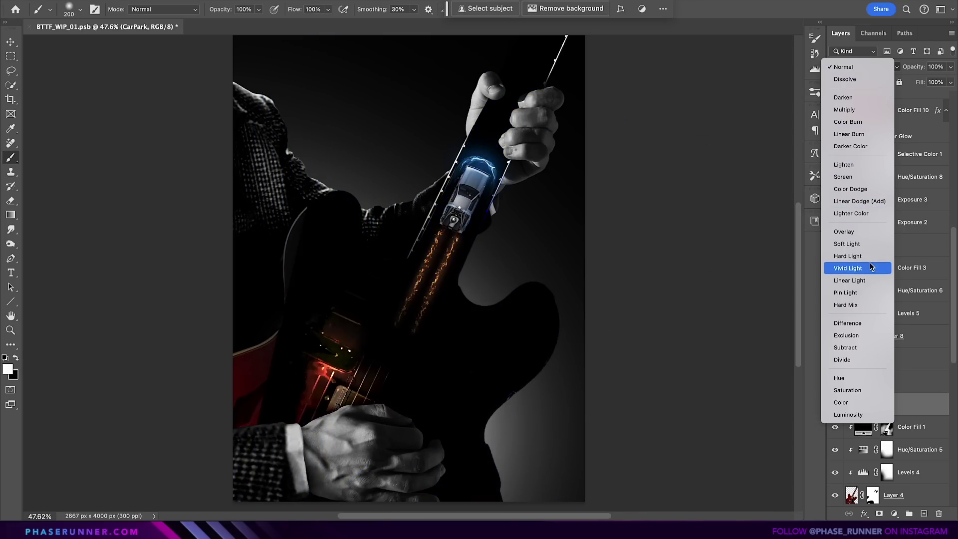
{"action": "left_click", "coordinate": [846, 292]}
{"action": "key", "text": "ctrl+u"}
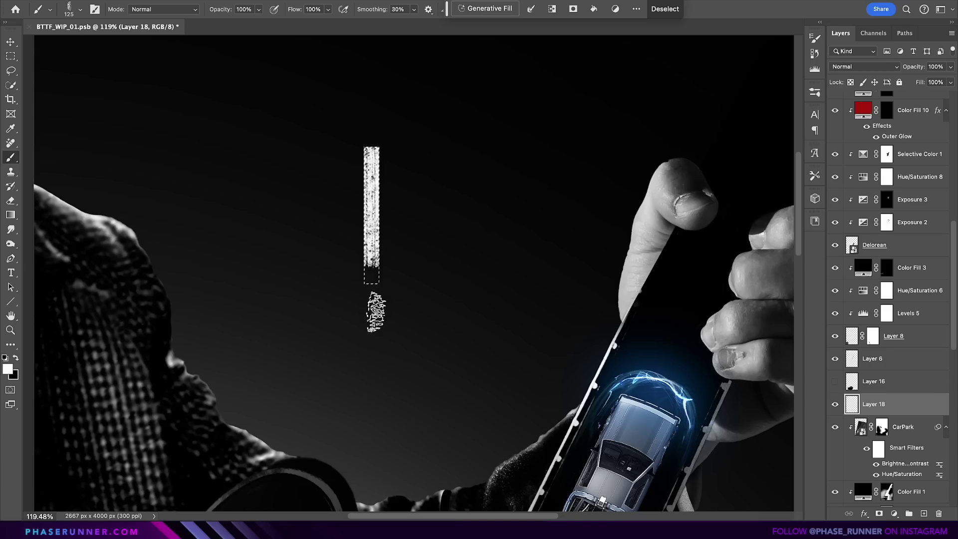
Narrow the white stripe on Layer 18 and place the tilted row of dashes along the guitar neck as lane markings
{"action": "key", "text": "ctrl+t"}
{"action": "scroll", "coordinate": [399, 277], "scroll_direction": "down", "scroll_amount": 5}
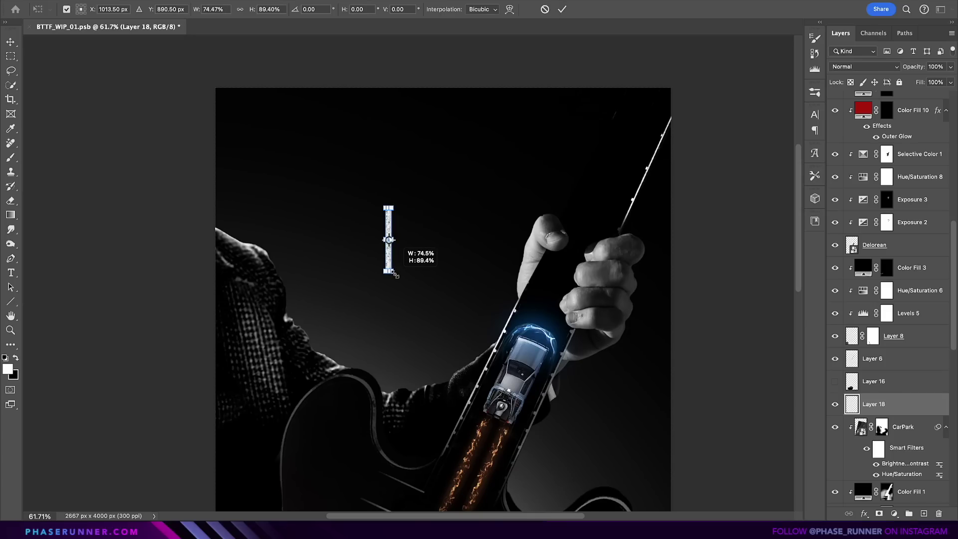
{"action": "left_click_drag", "start_coordinate": [352, 299], "coordinate": [483, 164]}
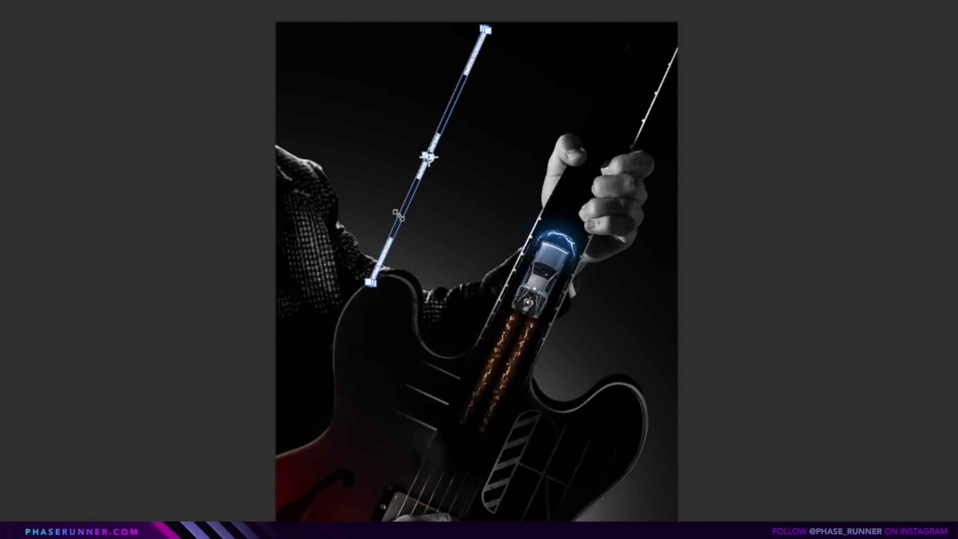
{"action": "left_click_drag", "start_coordinate": [424, 180], "coordinate": [593, 177]}
{"action": "left_click_drag", "start_coordinate": [671, 10], "coordinate": [664, 58]}
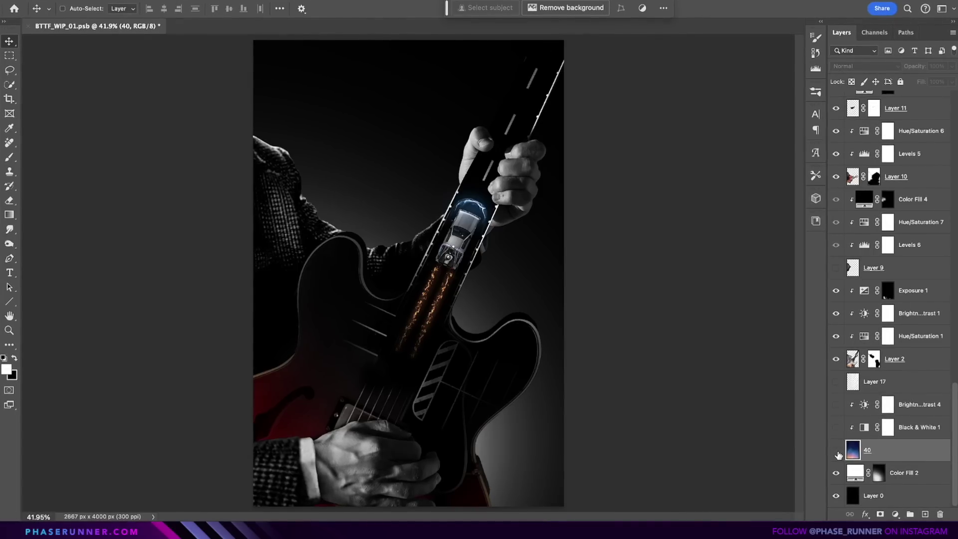
Show the cloudy sky layer 40 with its clipped Black & White 1 and Brightness/Contrast 4 adjustments
{"action": "left_click", "coordinate": [840, 453]}
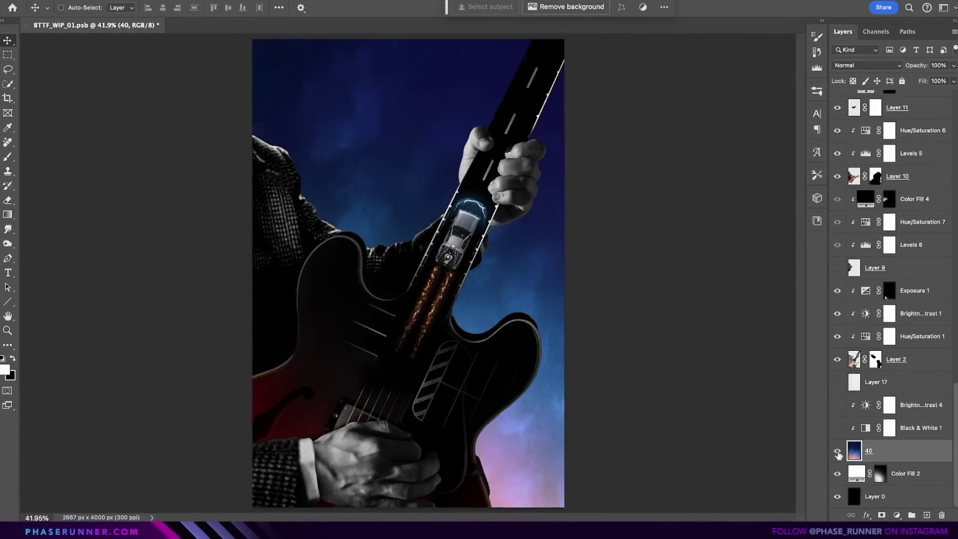
{"action": "left_click", "coordinate": [841, 429]}
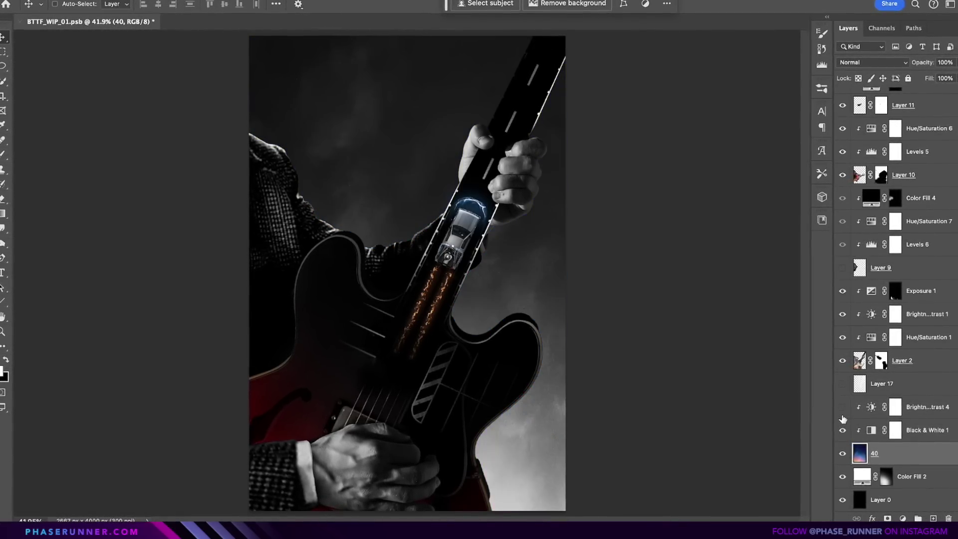
{"action": "left_click", "coordinate": [841, 406]}
Show the light rays on Layer 17 and set their blend mode to Overlay
{"action": "left_click", "coordinate": [845, 384]}
{"action": "left_click", "coordinate": [885, 384]}
{"action": "left_click", "coordinate": [866, 61]}
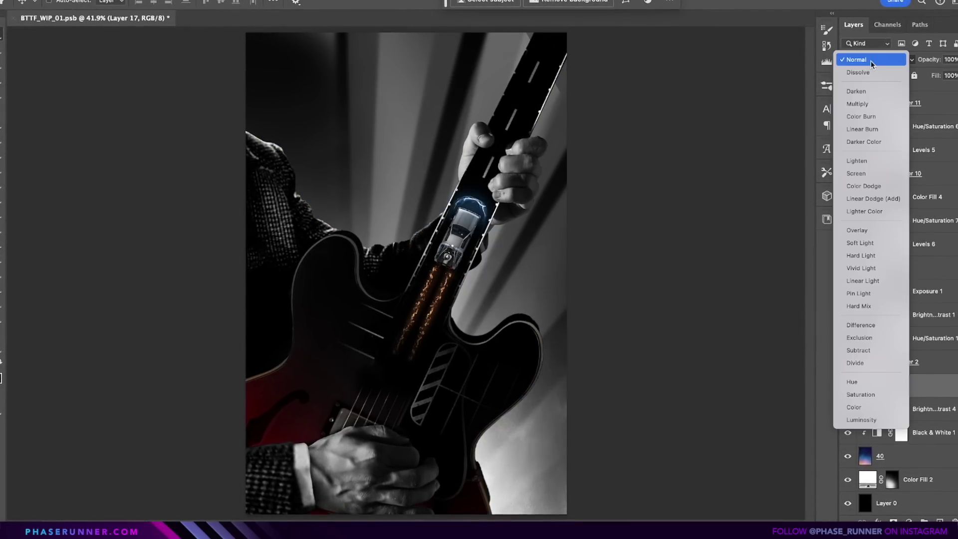
{"action": "left_click", "coordinate": [864, 228]}
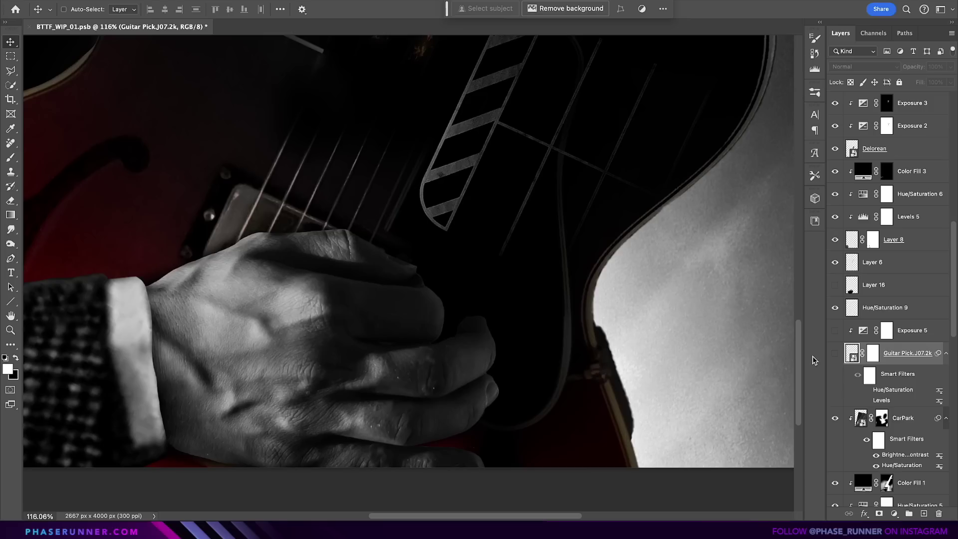
Show the Guitar Pick.J07.2k layer
{"action": "left_click", "coordinate": [835, 354]}
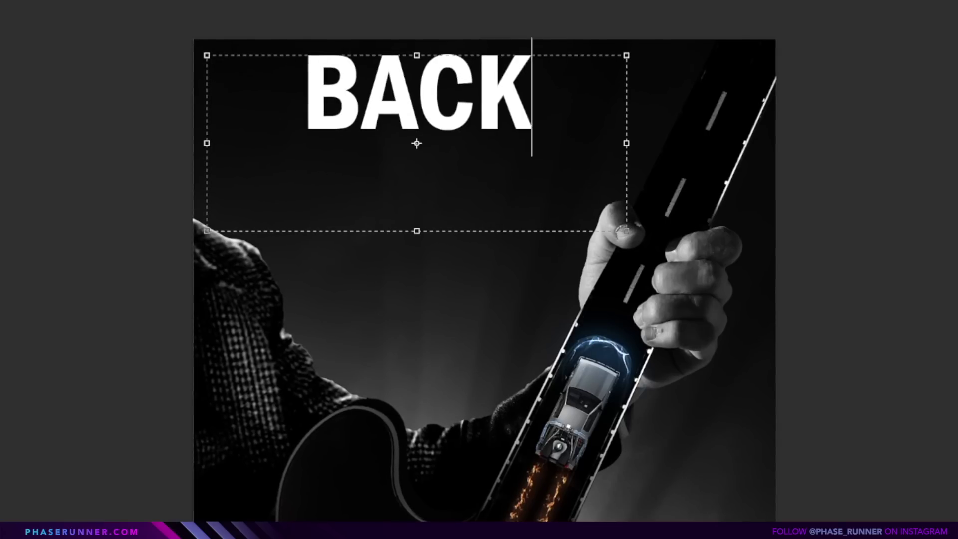
Move BACK to the poster's upper-left corner and add THE at about half size, tucked beneath TO
{"action": "left_click_drag", "start_coordinate": [615, 194], "coordinate": [521, 195]}
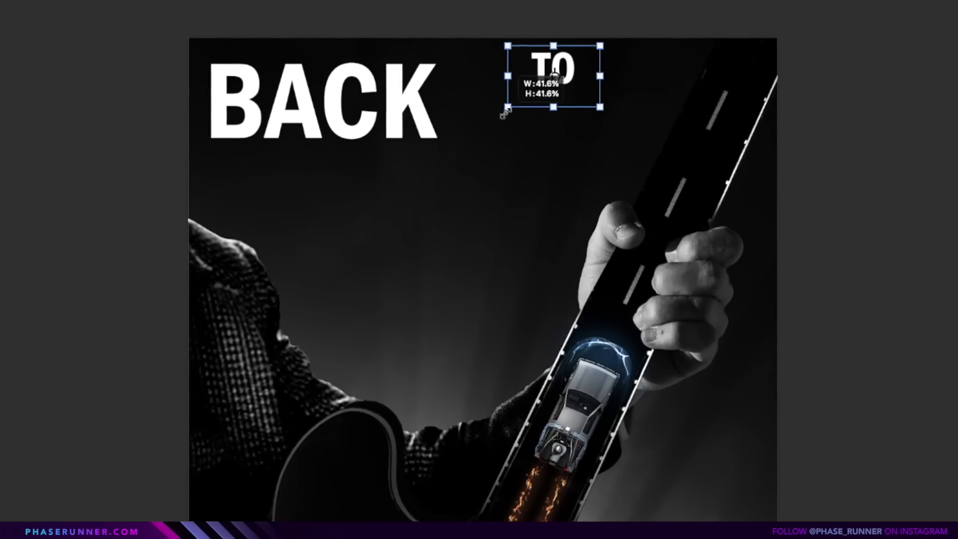
{"action": "type", "text": "THE"}
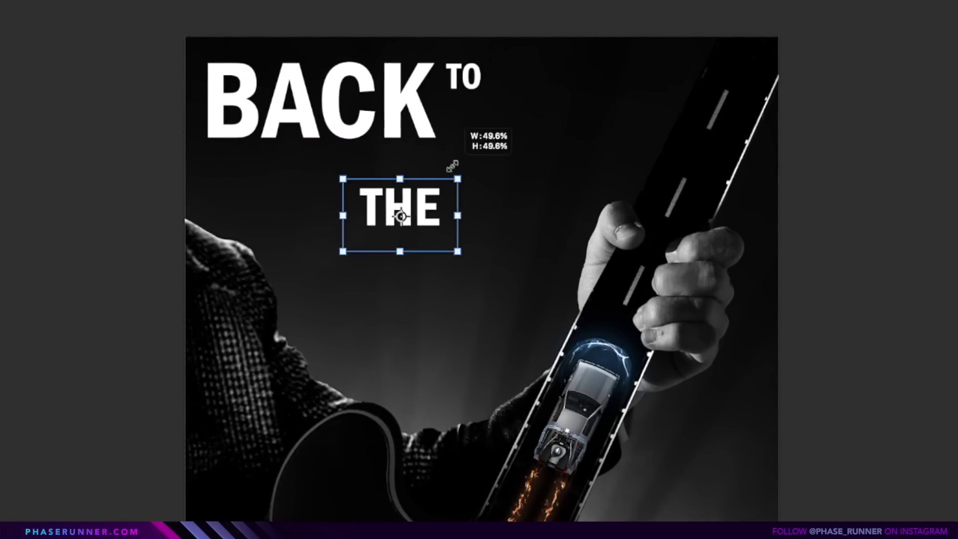
{"action": "left_click_drag", "start_coordinate": [453, 166], "coordinate": [450, 168]}
{"action": "left_click_drag", "start_coordinate": [429, 212], "coordinate": [500, 115]}
{"action": "key", "text": "Return"}
{"action": "key", "text": "ctrl+t"}
{"action": "key", "text": "Return"}
{"action": "left_click_drag", "start_coordinate": [520, 107], "coordinate": [514, 108]}
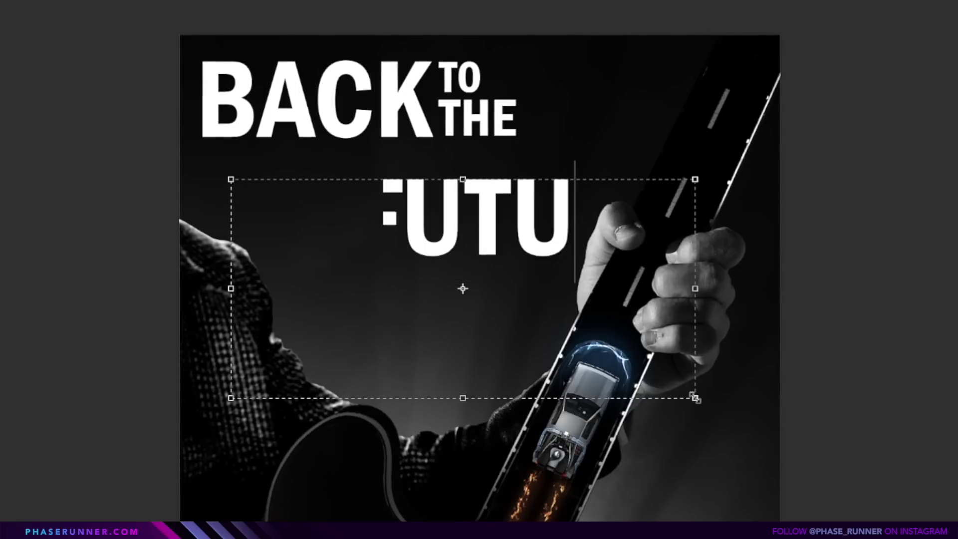
Fit FUTURE beneath BACK TO THE at the title's full width and set the combined title's blend mode to Soft Light
{"action": "left_click_drag", "start_coordinate": [516, 325], "coordinate": [670, 426]}
{"action": "key", "text": "Return"}
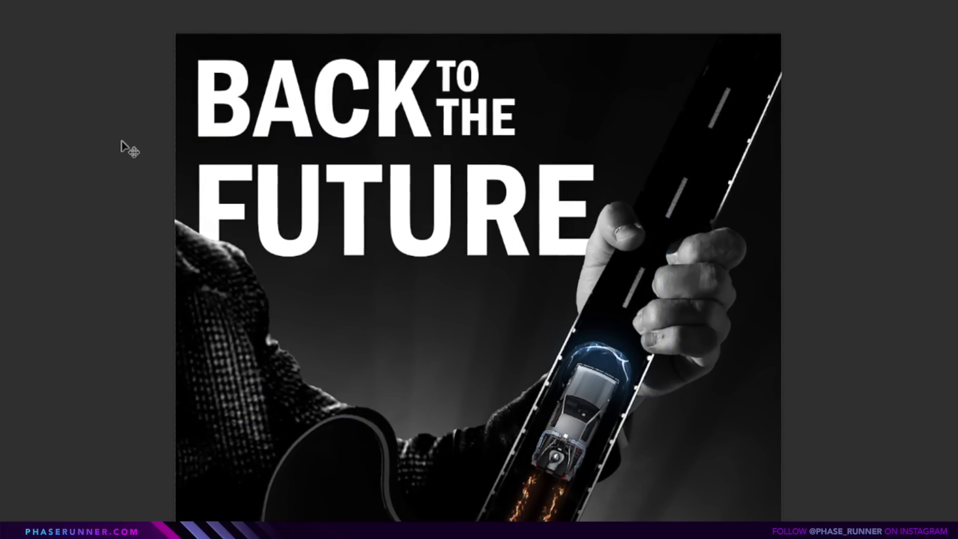
{"action": "key", "text": "ctrl+t"}
{"action": "left_click_drag", "start_coordinate": [532, 203], "coordinate": [614, 240]}
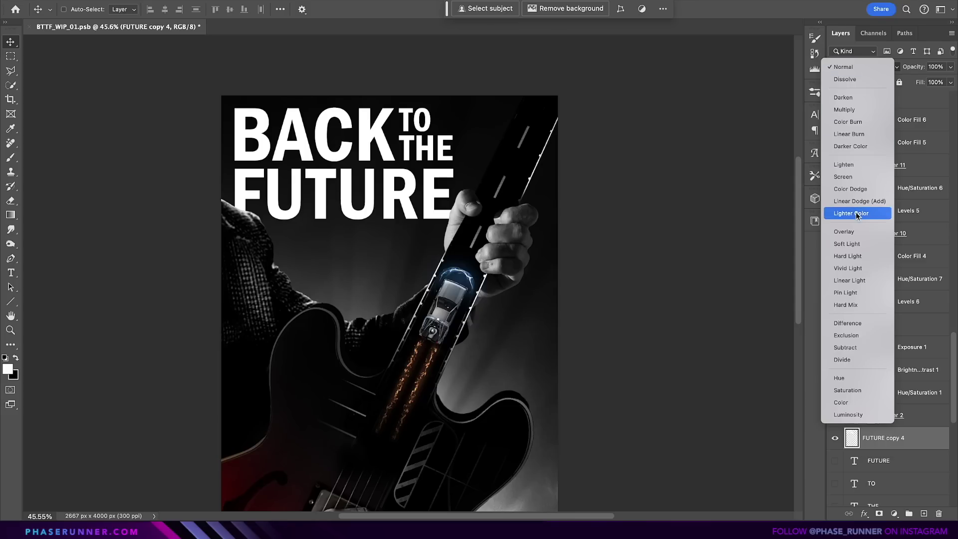
{"action": "left_click", "coordinate": [865, 244]}
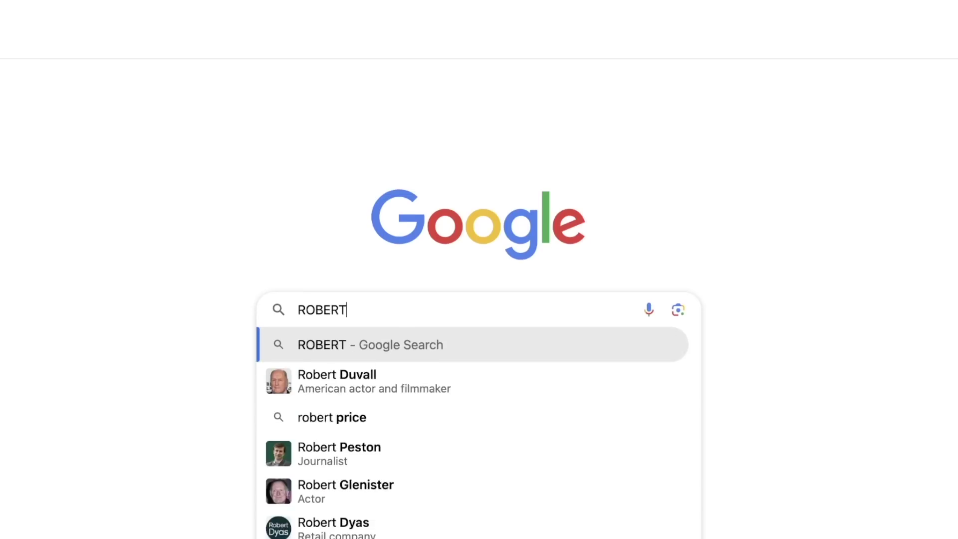
Switch to the browser and search Google for ROBERT ZEMAKIS
{"action": "type", "text": "ZEMAK"}
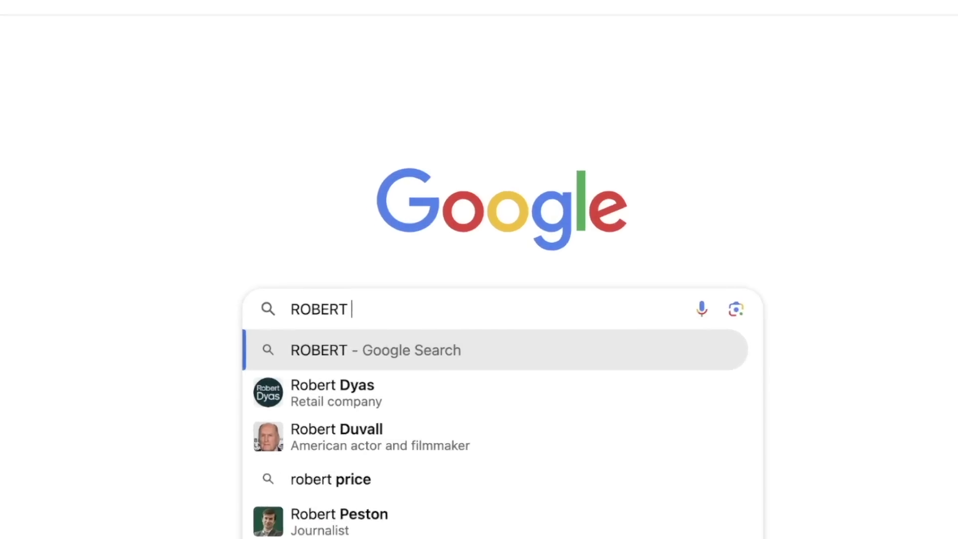
{"action": "type", "text": "IS"}
{"action": "key", "text": "Return"}
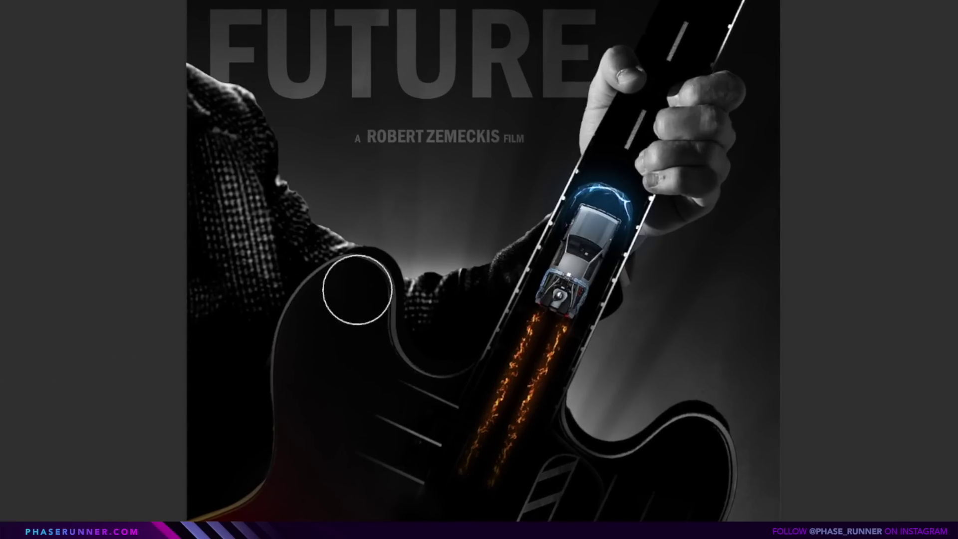
Paint a white backlight glow with a smaller brush behind the guitarist's jacket and the guitar's upper edge
{"action": "key", "text": "["}
{"action": "mouse_move", "coordinate": [369, 280]}
{"action": "left_mouse_down"}
{"action": "mouse_move", "coordinate": [330, 242]}
{"action": "mouse_move", "coordinate": [301, 235]}
{"action": "left_mouse_up"}
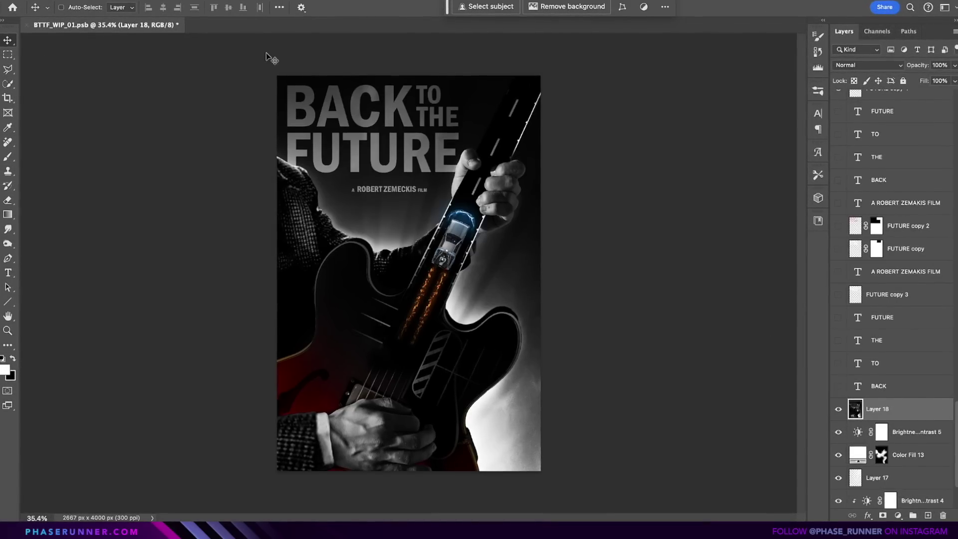
Apply a Gradient Map with a red-to-green gradient to the merged background on Layer 18
{"action": "left_click", "coordinate": [155, 1]}
{"action": "mouse_move", "coordinate": [178, 9]}
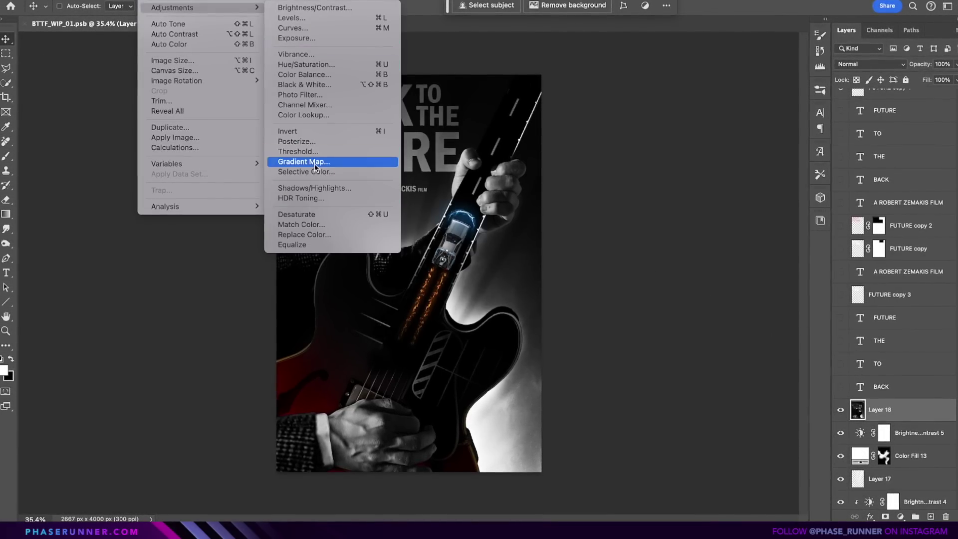
{"action": "left_click", "coordinate": [324, 163]}
{"action": "left_click", "coordinate": [267, 171]}
{"action": "scroll", "coordinate": [268, 171], "scroll_direction": "down", "scroll_amount": 3}
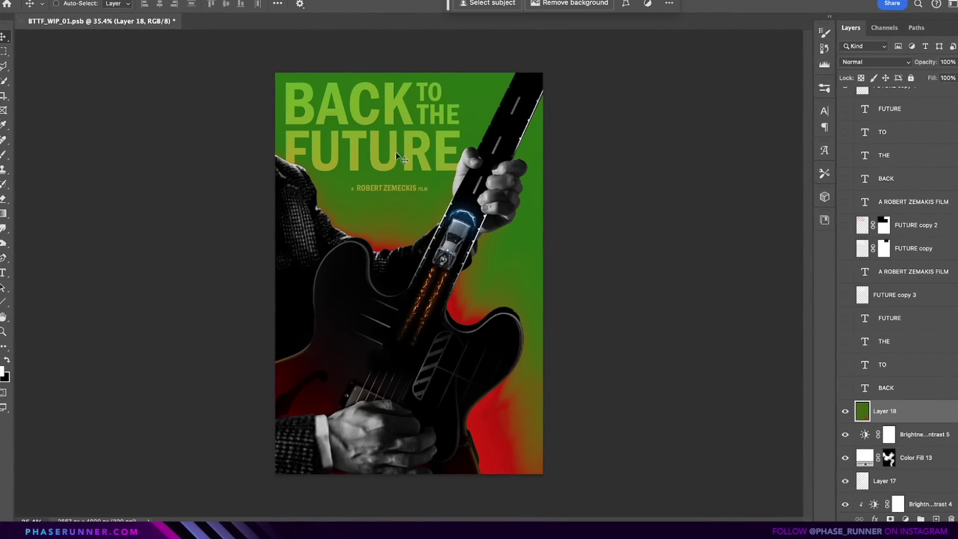
Blend Layer 18 in Soft Light with saturation at -69 and a shifted hue, and lower its fill
{"action": "left_click", "coordinate": [869, 64]}
{"action": "left_click", "coordinate": [858, 243]}
{"action": "key", "text": "ctrl+u"}
{"action": "left_click_drag", "start_coordinate": [714, 398], "coordinate": [675, 398]}
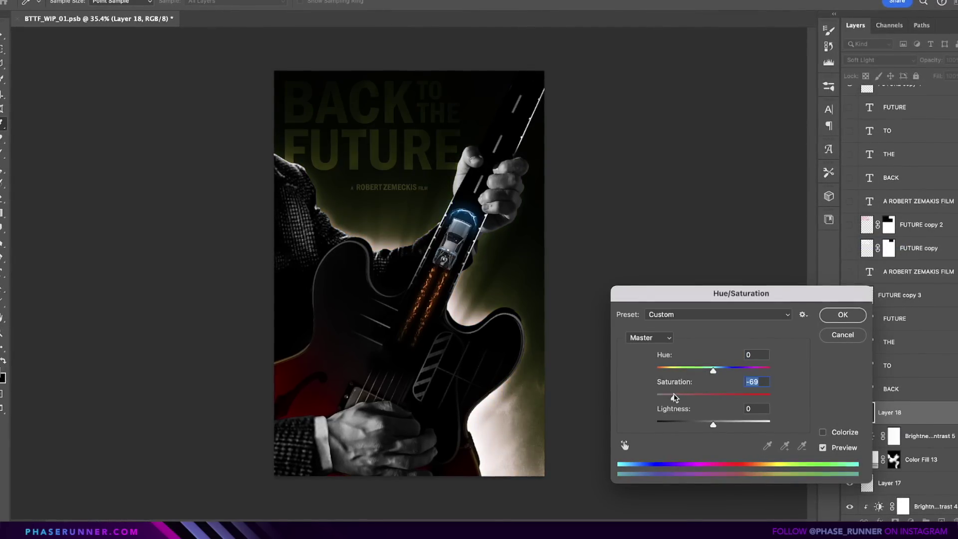
{"action": "left_click_drag", "start_coordinate": [714, 371], "coordinate": [773, 376]}
{"action": "left_click", "coordinate": [846, 315]}
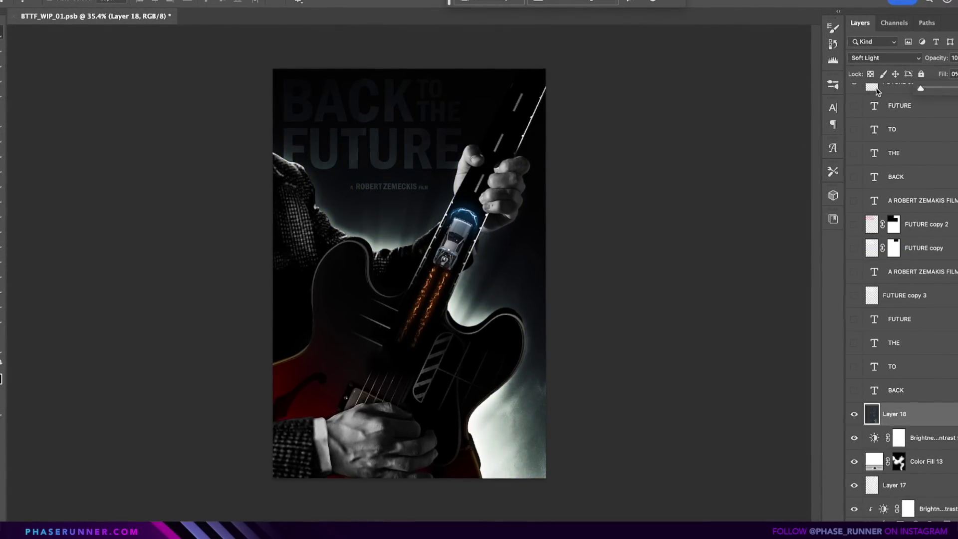
{"action": "left_click_drag", "start_coordinate": [954, 74], "coordinate": [939, 90]}
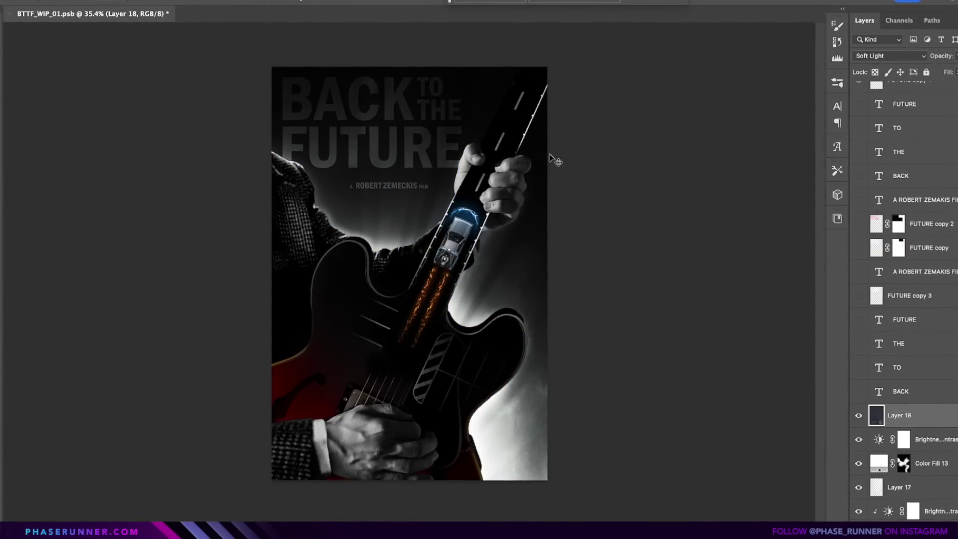
Place Layer 19 above the poster artwork as a grey noise layer and set its blend mode to Overlay for film grain
{"action": "left_click_drag", "start_coordinate": [901, 416], "coordinate": [951, 78]}
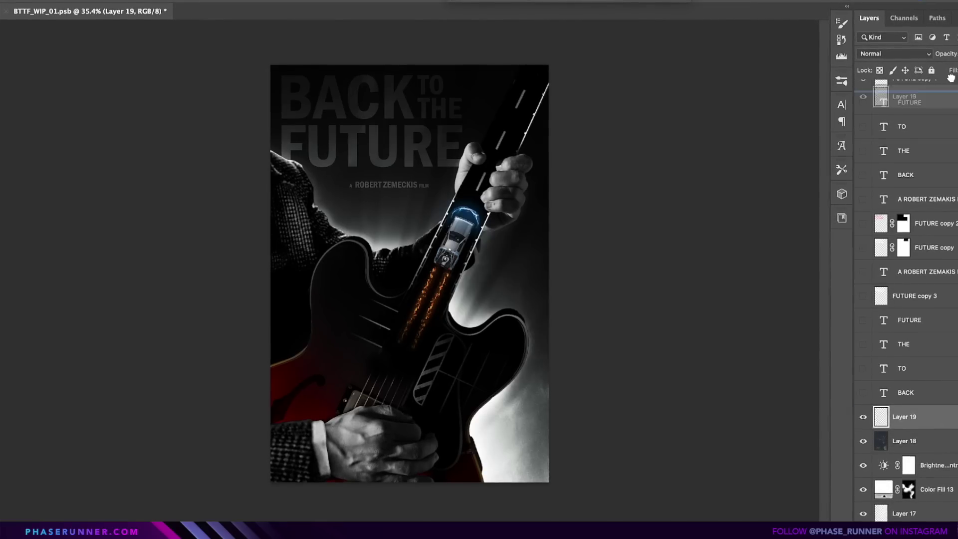
{"action": "left_click_drag", "start_coordinate": [953, 26], "coordinate": [943, 179]}
{"action": "left_click", "coordinate": [264, 3]}
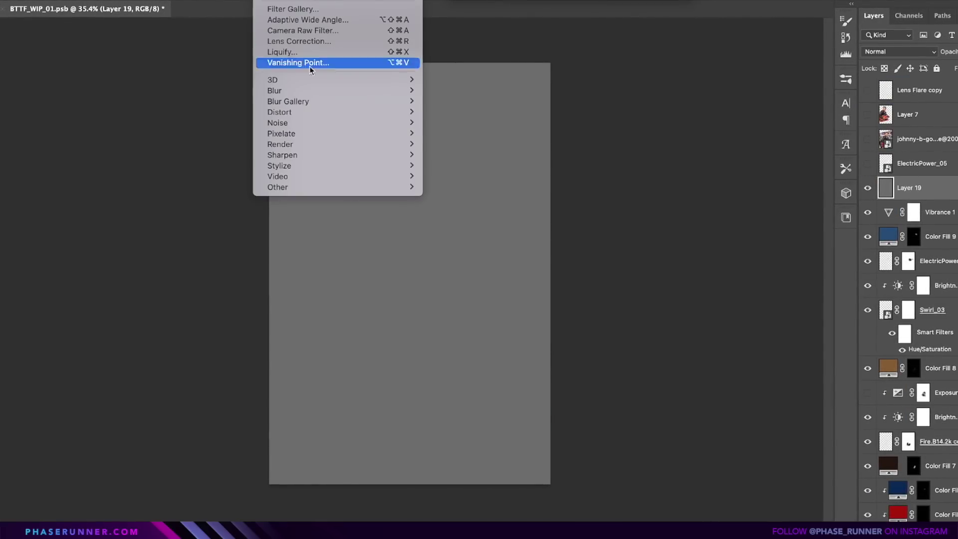
{"action": "left_click", "coordinate": [440, 188]}
{"action": "left_click", "coordinate": [543, 107]}
{"action": "key", "text": "ctrl+t"}
{"action": "key", "text": "Return"}
{"action": "left_click", "coordinate": [903, 50]}
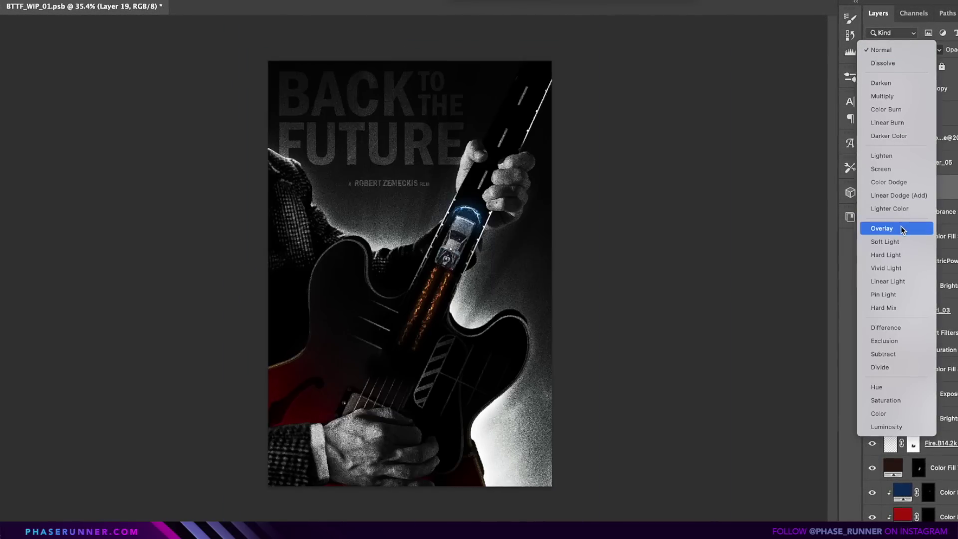
{"action": "left_click", "coordinate": [900, 229]}
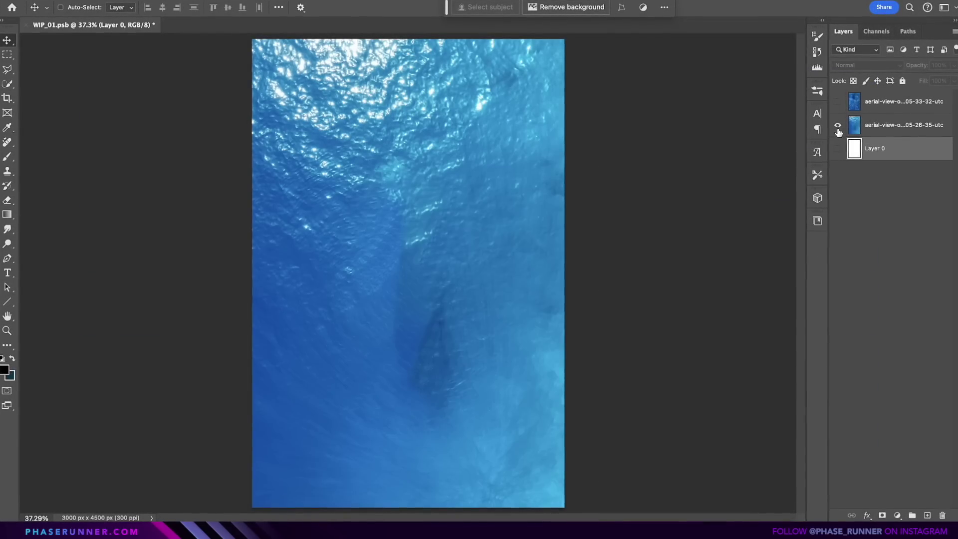
Show the upper aerial sea image and set its blend mode to Screen over the other sea photo
{"action": "left_click", "coordinate": [869, 107]}
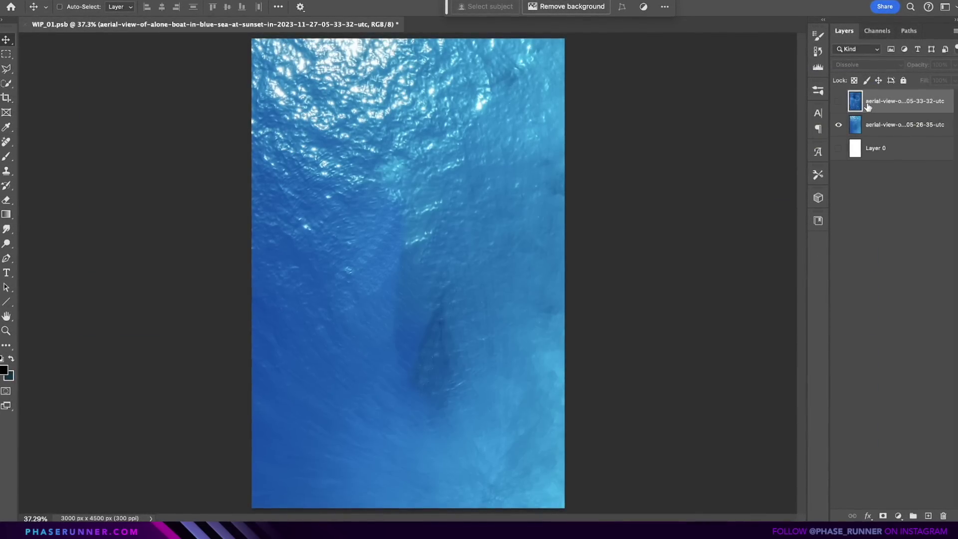
{"action": "left_click", "coordinate": [840, 104]}
{"action": "left_click", "coordinate": [867, 65]}
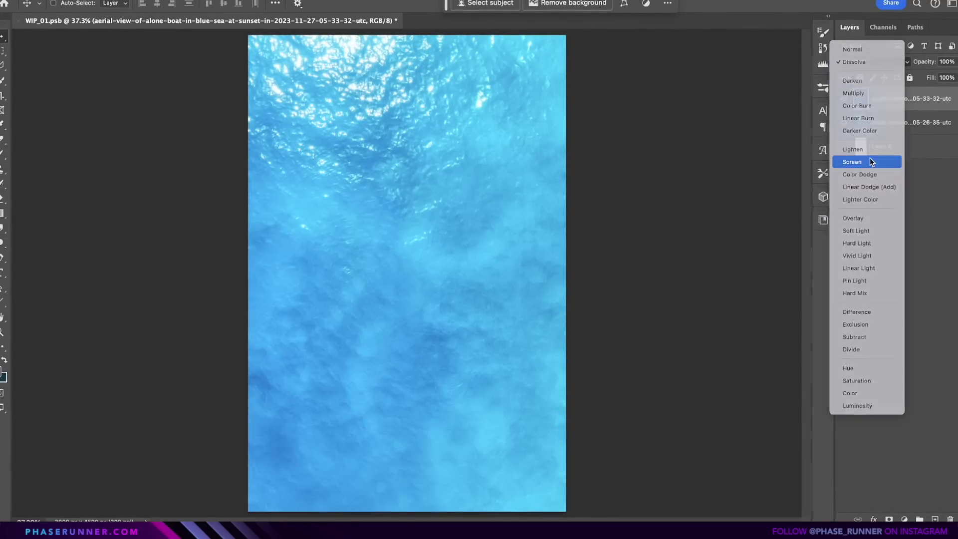
{"action": "left_click", "coordinate": [871, 161]}
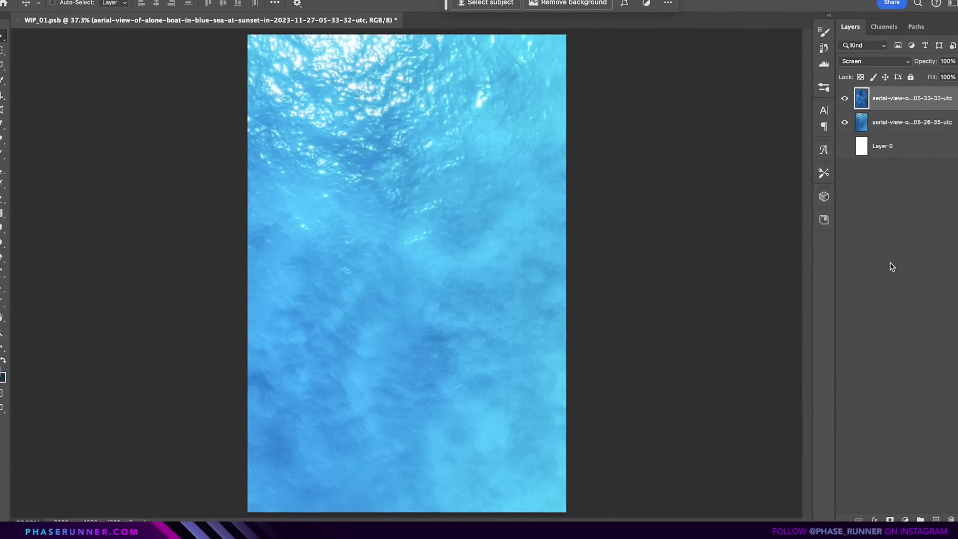
Darken the sea with a Brightness/Contrast adjustment and shift its colour towards teal with a Hue/Saturation adjustment
{"action": "left_click", "coordinate": [906, 520]}
{"action": "left_click", "coordinate": [905, 397]}
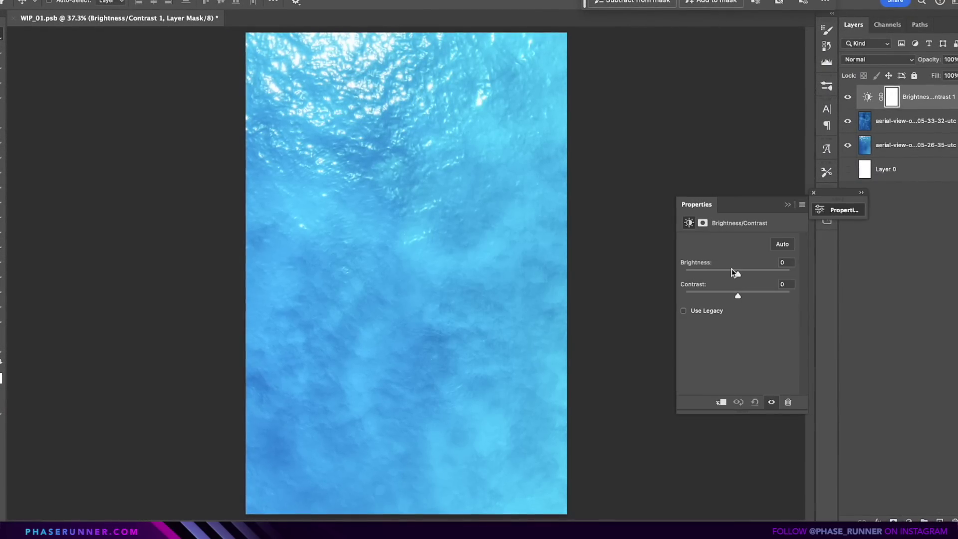
{"action": "left_click_drag", "start_coordinate": [738, 276], "coordinate": [706, 276]}
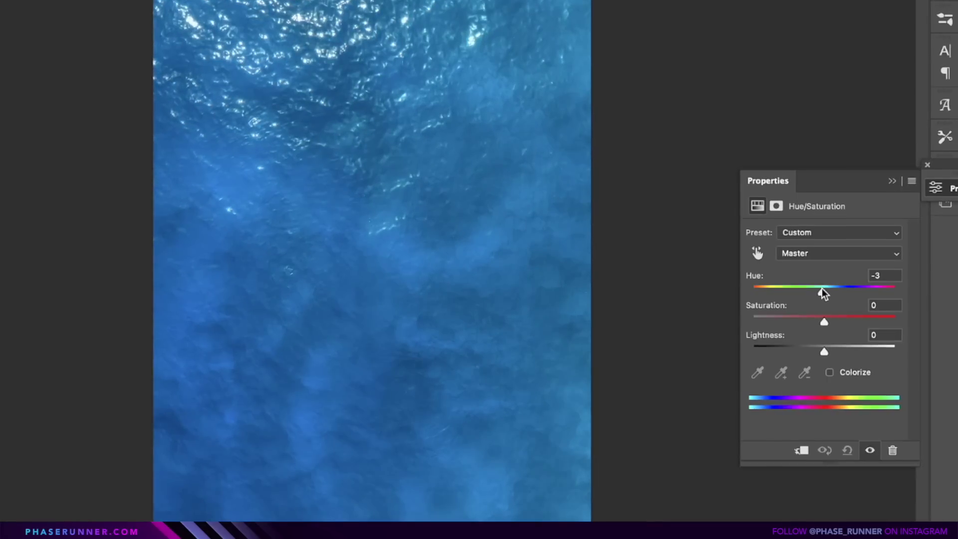
{"action": "left_click_drag", "start_coordinate": [822, 288], "coordinate": [819, 289]}
{"action": "left_click_drag", "start_coordinate": [831, 323], "coordinate": [850, 323]}
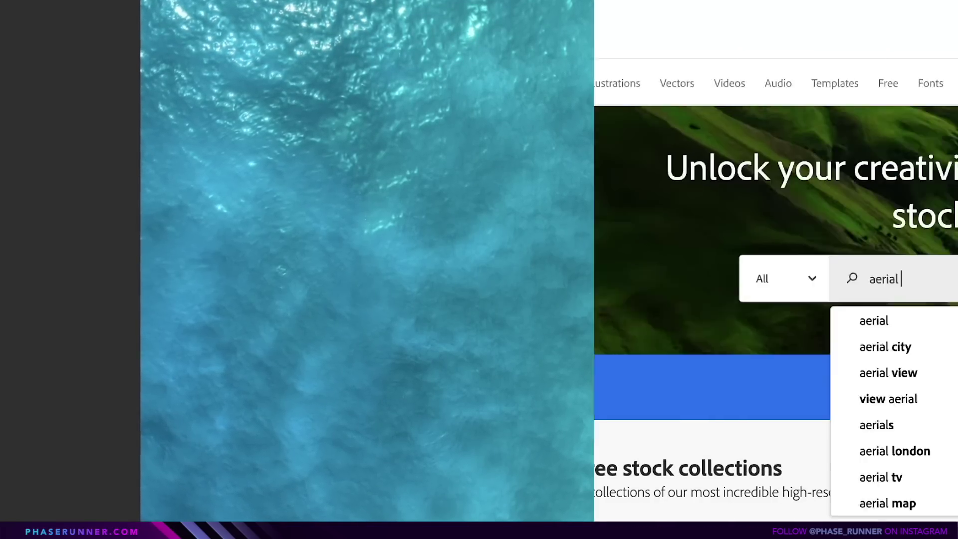
Switch to Adobe Stock, search for aerial photo of sand and water, and open the Whitsunday Island sandbar photo
{"action": "type", "text": "photo of sand and water"}
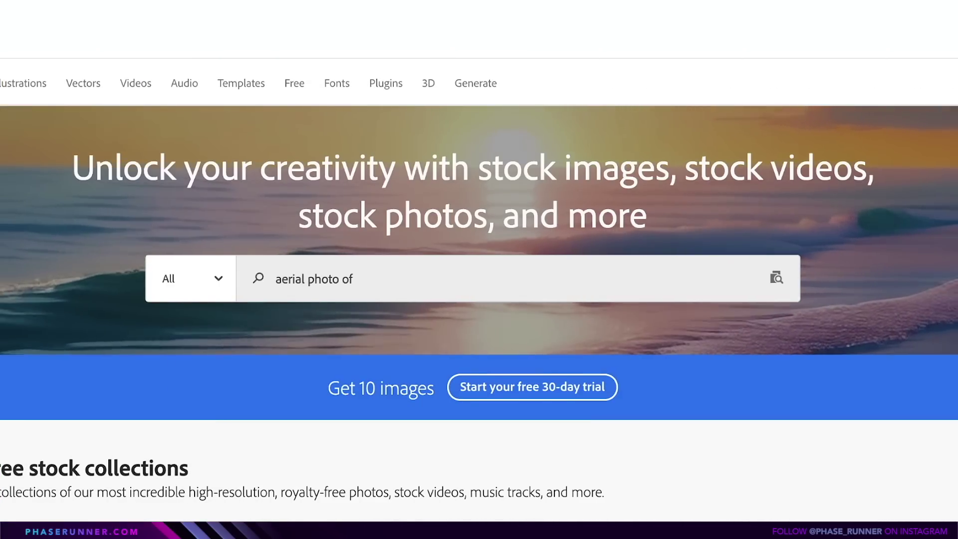
{"action": "key", "text": "Return"}
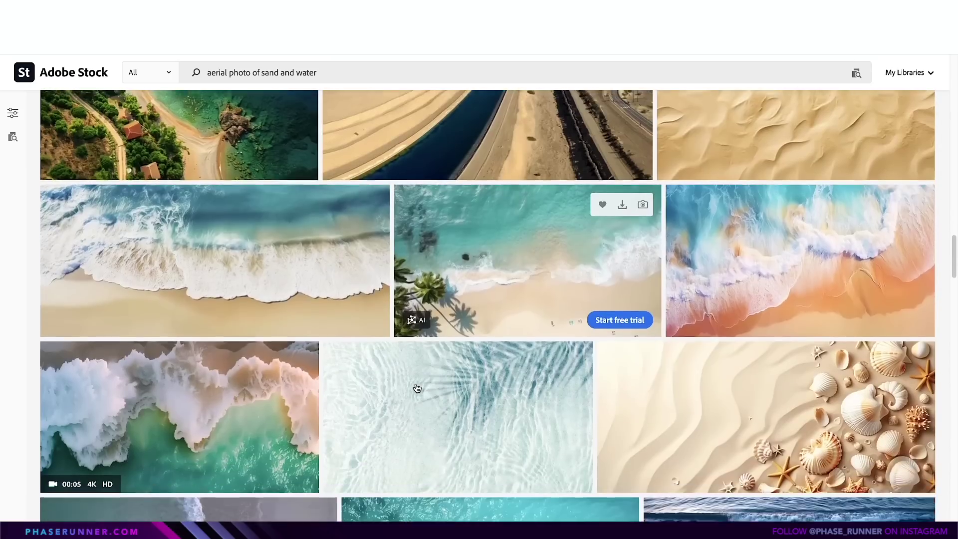
{"action": "scroll", "coordinate": [417, 386], "scroll_direction": "down", "scroll_amount": 5}
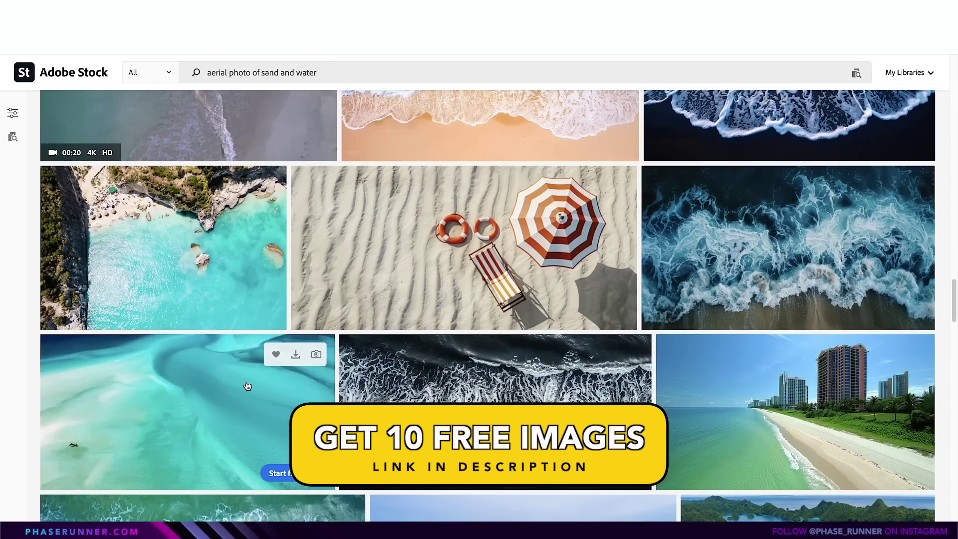
{"action": "left_click", "coordinate": [247, 386]}
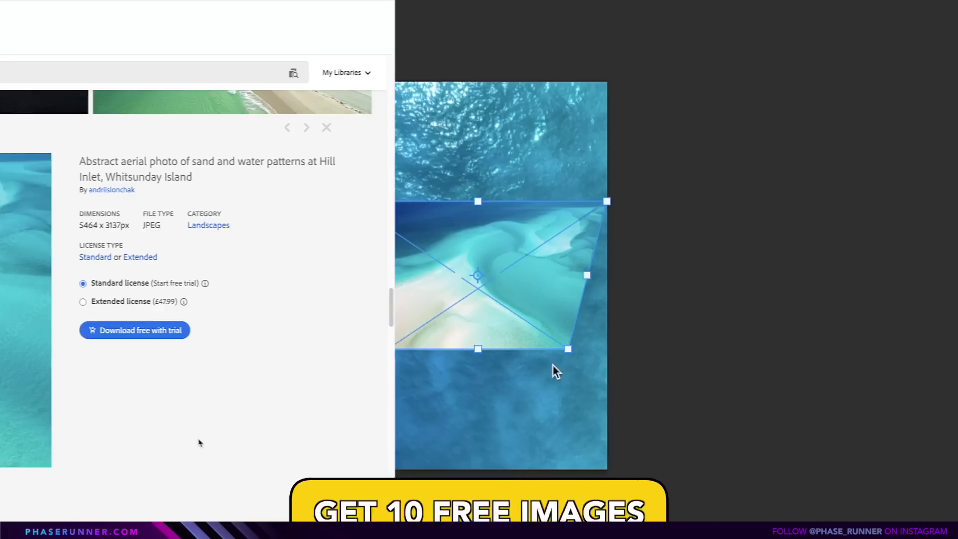
Distort the sandbar photo so it widens towards its upper edge, and paint layer 501's mask to reveal a soft patch of sand
{"action": "left_click_drag", "start_coordinate": [553, 364], "coordinate": [480, 384]}
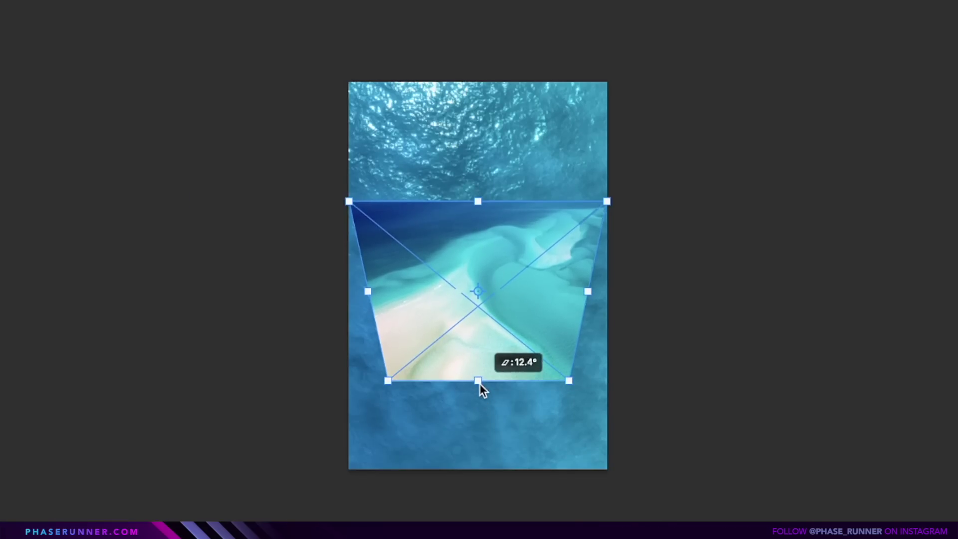
{"action": "left_click_drag", "start_coordinate": [606, 202], "coordinate": [676, 201]}
{"action": "left_click_drag", "start_coordinate": [478, 201], "coordinate": [479, 116]}
{"action": "left_click_drag", "start_coordinate": [672, 118], "coordinate": [753, 104]}
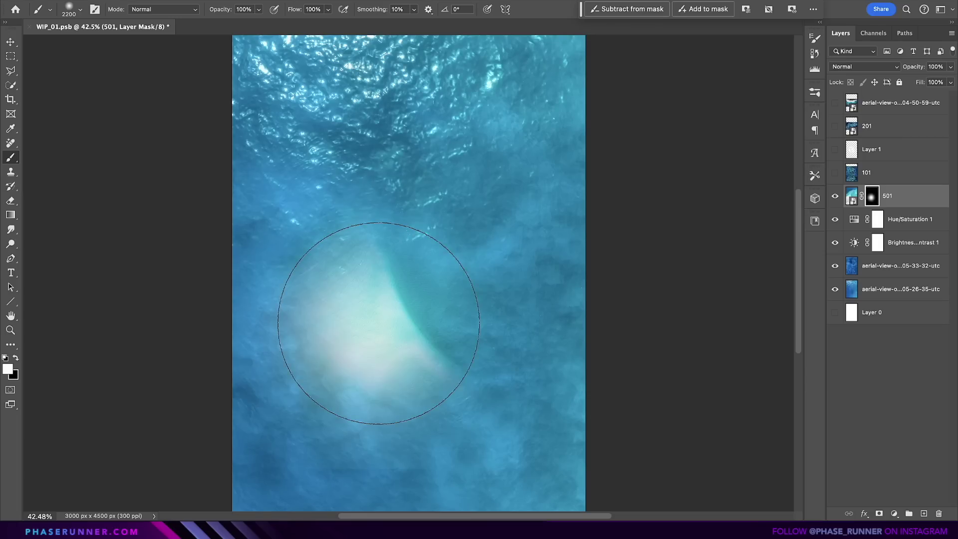
{"action": "mouse_move", "coordinate": [375, 316]}
{"action": "left_mouse_down"}
{"action": "mouse_move", "coordinate": [377, 271]}
{"action": "mouse_move", "coordinate": [357, 273]}
{"action": "mouse_move", "coordinate": [359, 295]}
{"action": "left_mouse_up"}
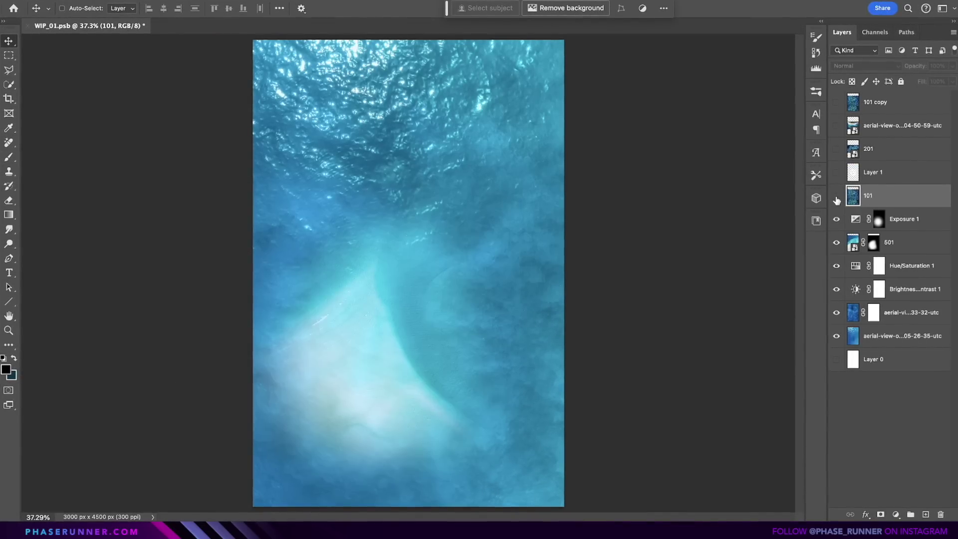
Mask the Layer 1 spiral out of coral layer 101, and apply a Gaussian Blur to the carved coral on Layer 2
{"action": "left_click", "coordinate": [837, 199]}
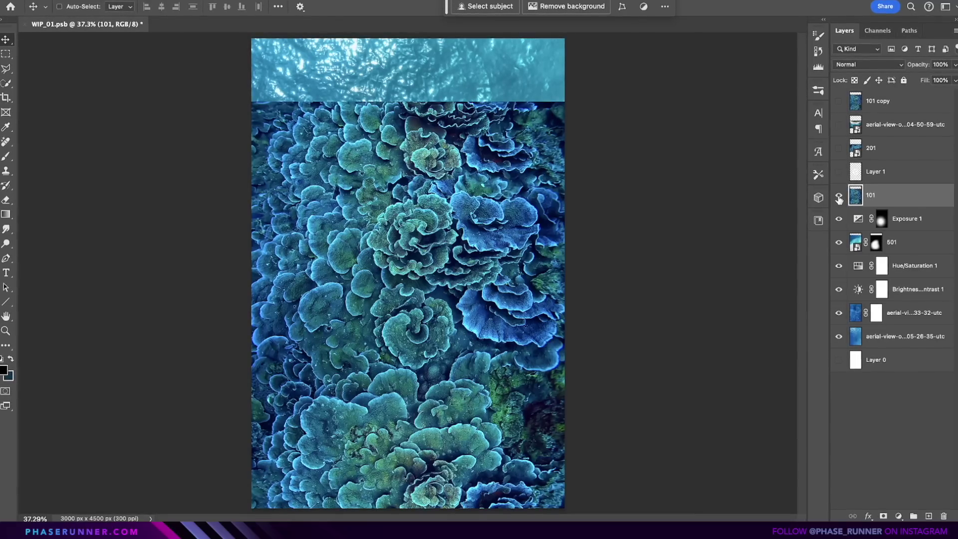
{"action": "left_click", "coordinate": [842, 174]}
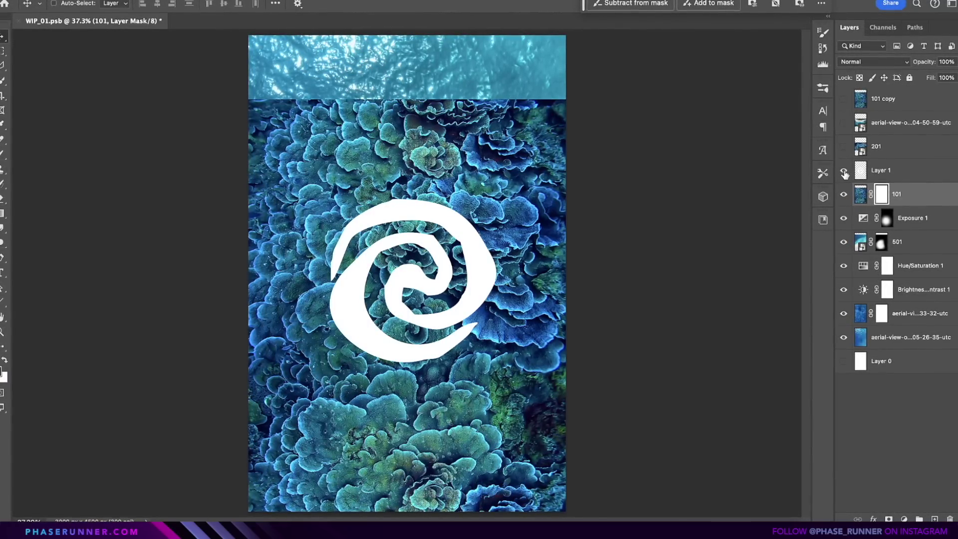
{"action": "left_click", "coordinate": [858, 171], "text": "ctrl"}
{"action": "key", "text": "b"}
{"action": "left_click", "coordinate": [846, 170]}
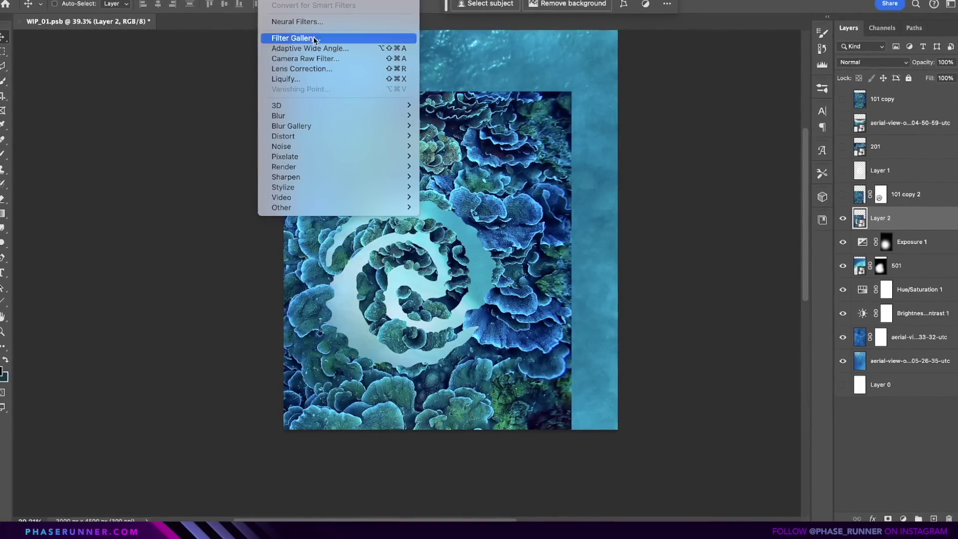
{"action": "mouse_move", "coordinate": [285, 116]}
{"action": "left_click", "coordinate": [448, 155]}
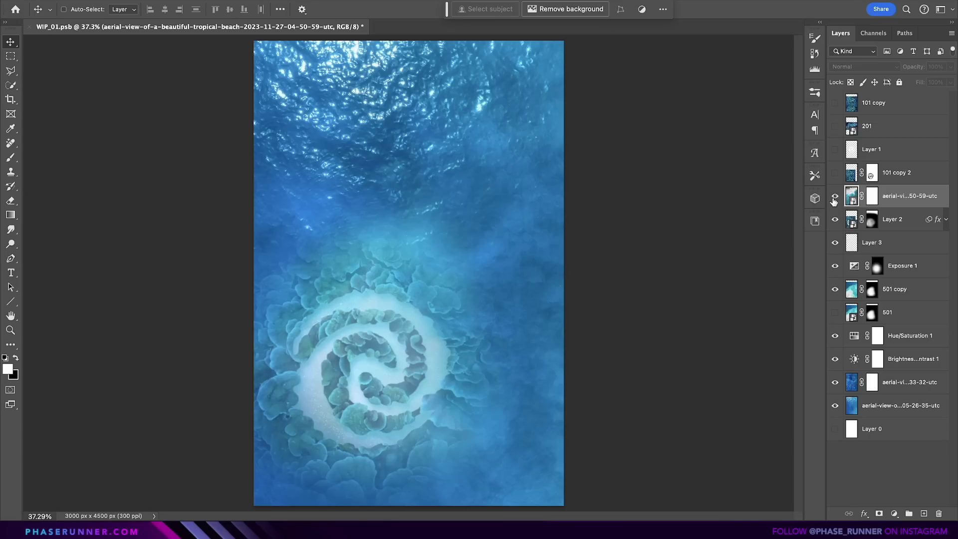
Show the tropical beach layer at 70% fill and hide Layer 2 and 501 copy
{"action": "left_click", "coordinate": [834, 197]}
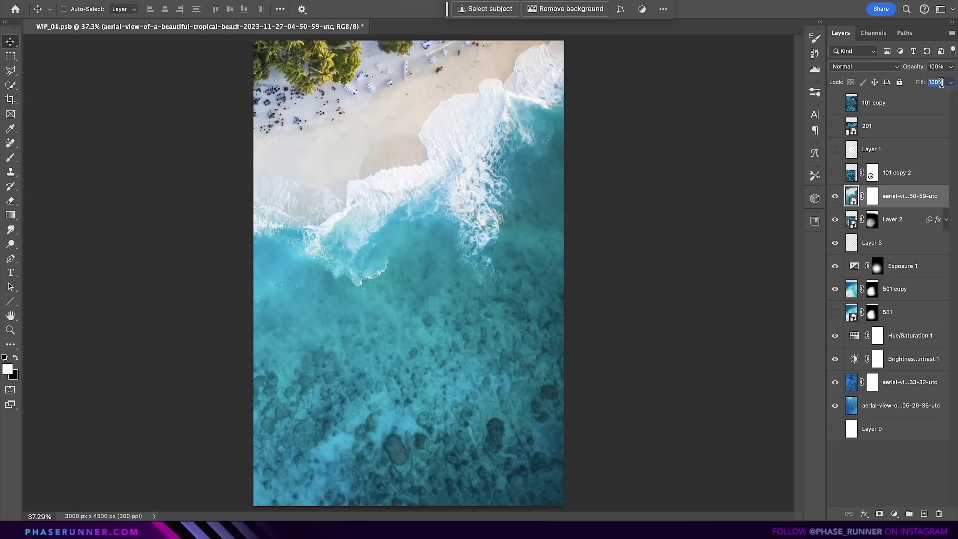
{"action": "type", "text": "70"}
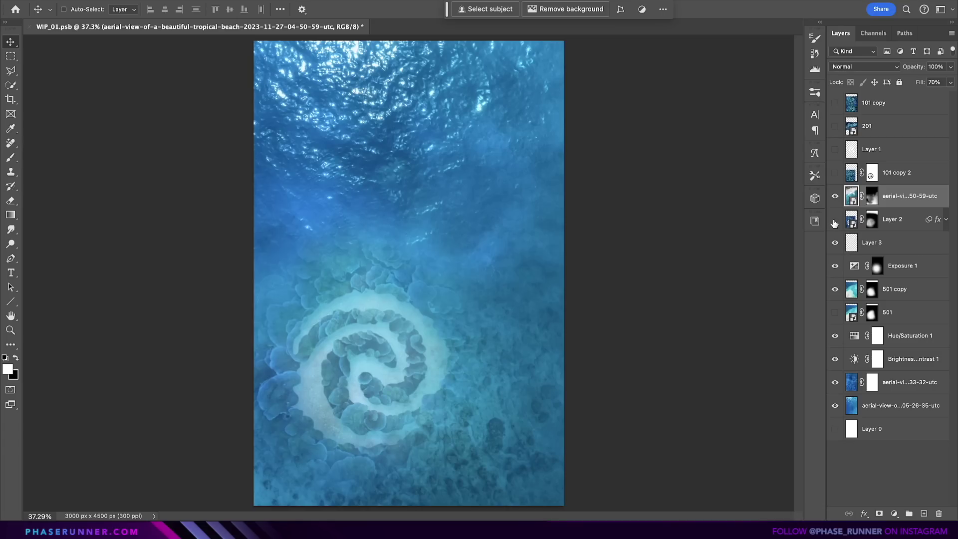
{"action": "left_click", "coordinate": [835, 220]}
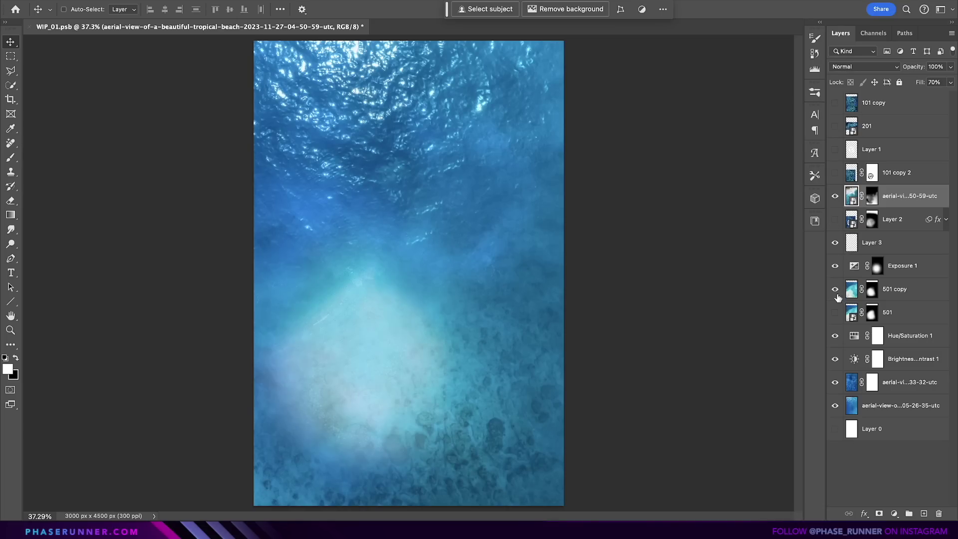
{"action": "left_click", "coordinate": [837, 291]}
Paint a tapering light-blue foam stroke down the lower-left sea on Layer 4 and apply a Motion Blur to it
{"action": "left_click", "coordinate": [373, 341]}
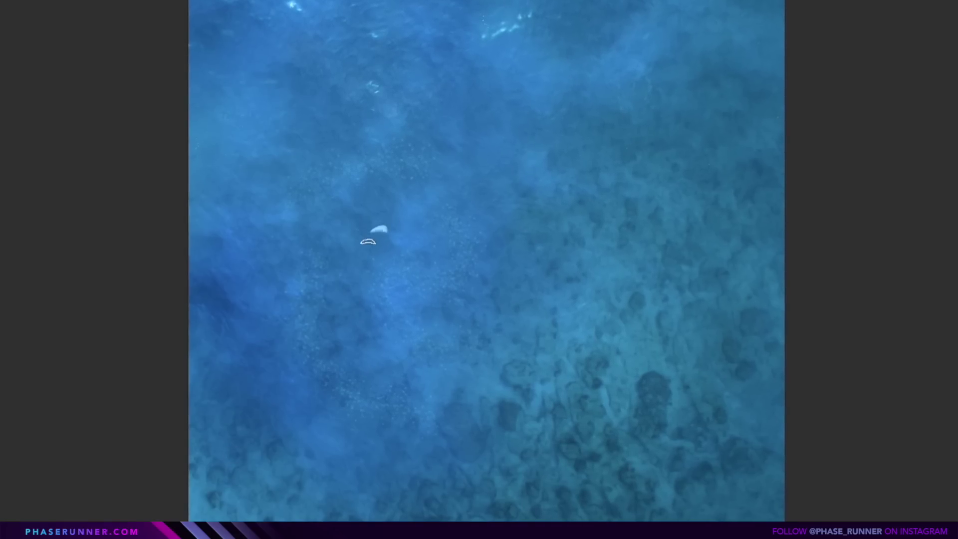
{"action": "left_click_drag", "start_coordinate": [375, 231], "coordinate": [250, 446]}
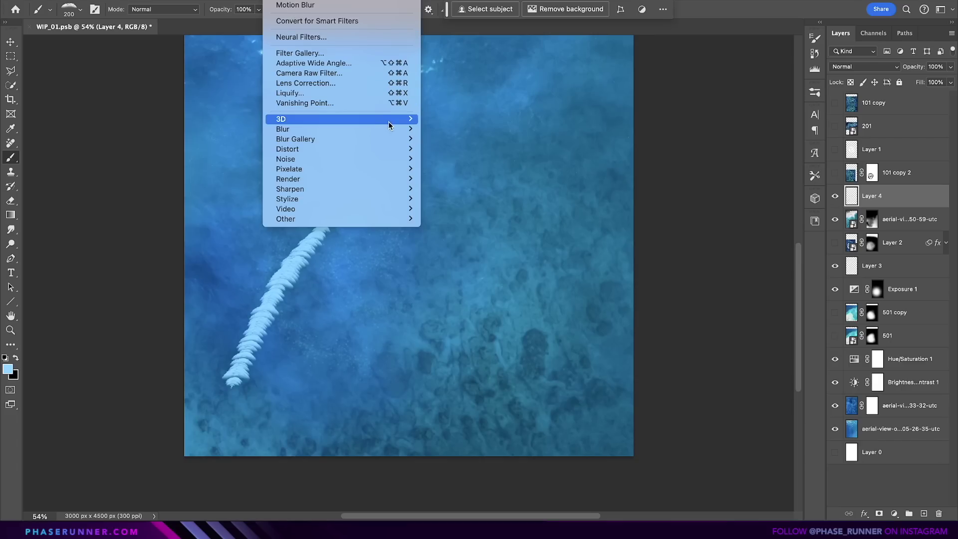
{"action": "mouse_move", "coordinate": [403, 135]}
{"action": "left_click", "coordinate": [452, 189]}
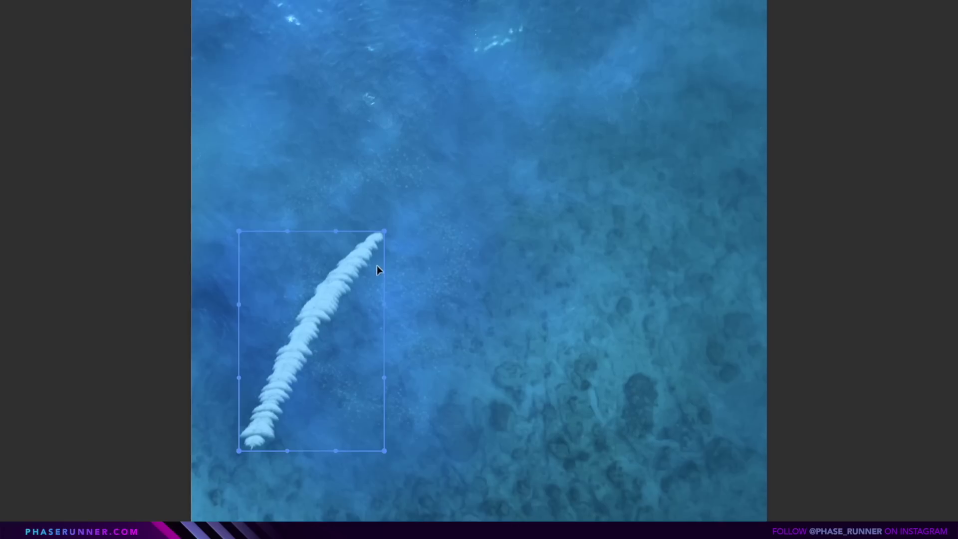
Warp the foam stroke on Layer 4 so its upper end and middle bend leftwards
{"action": "mouse_move", "coordinate": [378, 268]}
{"action": "left_mouse_down"}
{"action": "mouse_move", "coordinate": [339, 336]}
{"action": "mouse_move", "coordinate": [353, 274]}
{"action": "mouse_move", "coordinate": [340, 259]}
{"action": "left_mouse_up"}
{"action": "left_click_drag", "start_coordinate": [302, 356], "coordinate": [256, 364]}
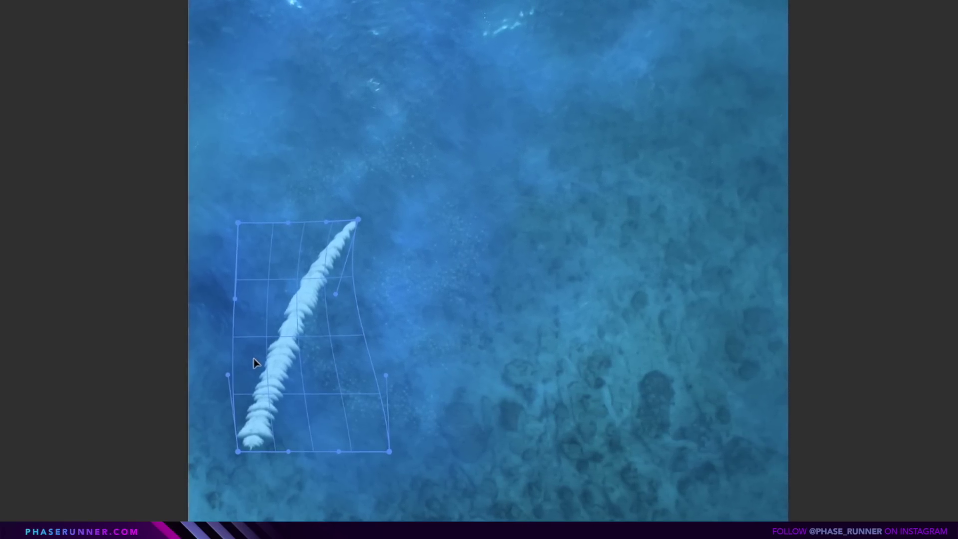
{"action": "key", "text": "Return"}
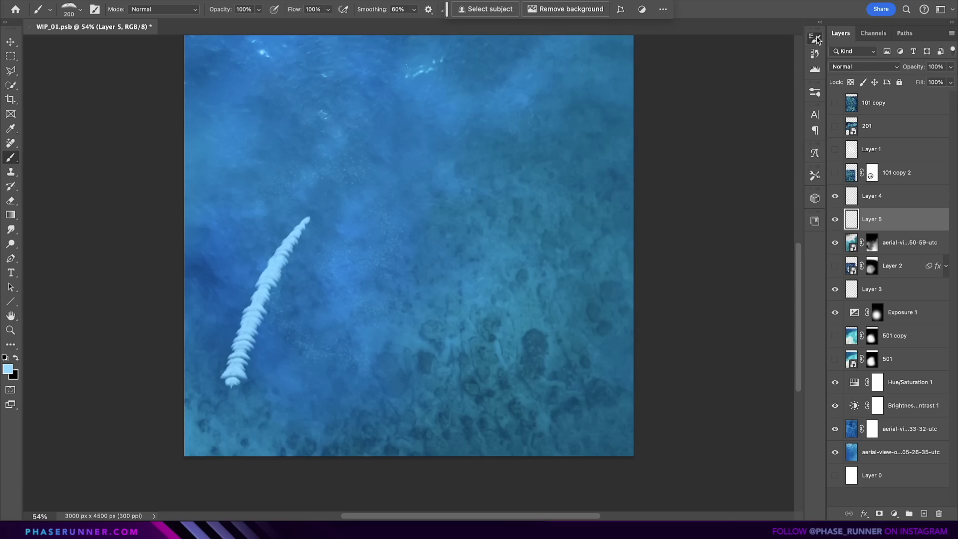
Paint a wider foam trail on Layer 5 with Transfer enabled for the brush, and change the layer's blend mode
{"action": "left_click", "coordinate": [817, 39]}
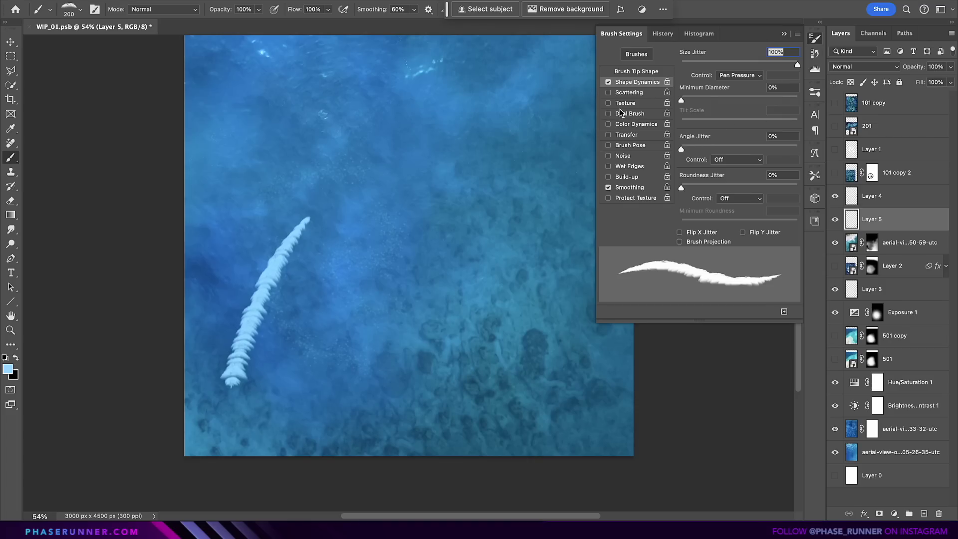
{"action": "left_click", "coordinate": [630, 134]}
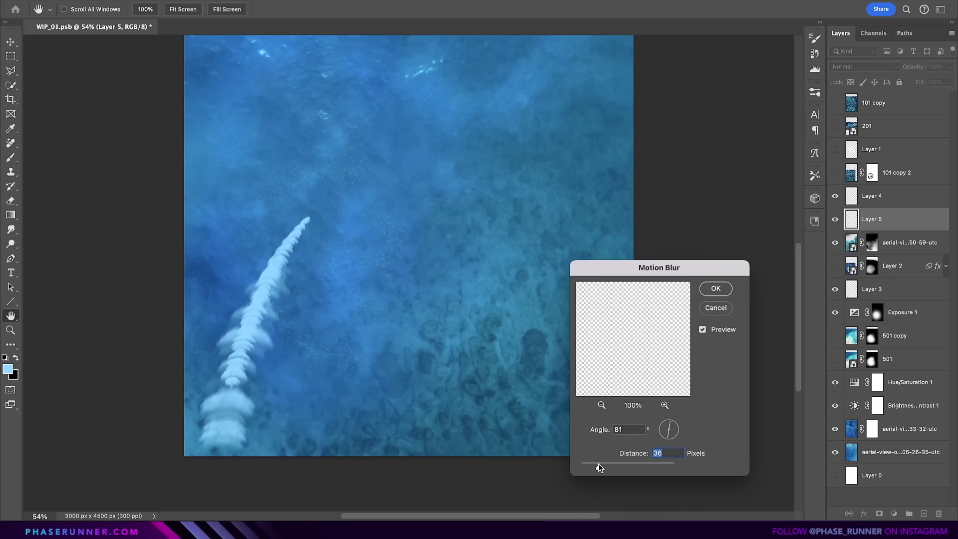
{"action": "left_click", "coordinate": [865, 66]}
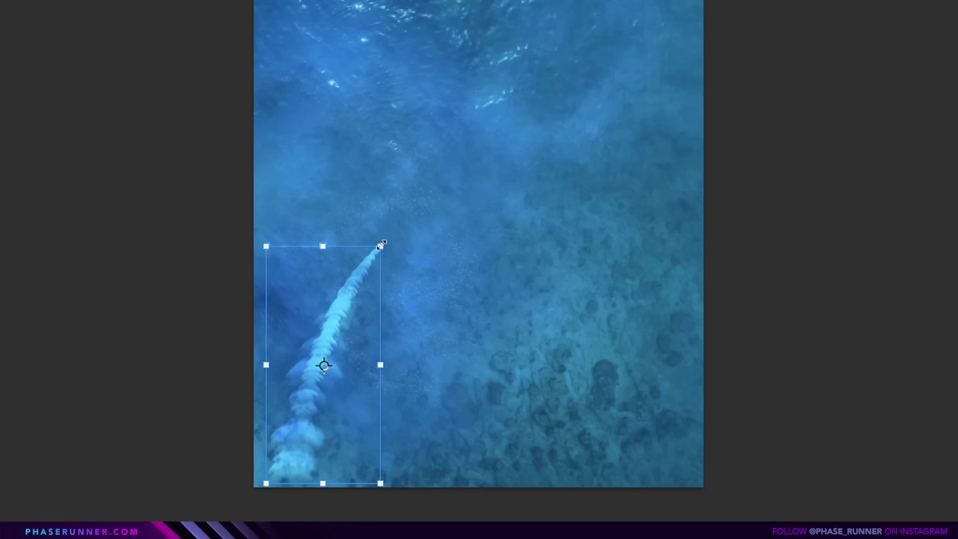
Narrow the slanting foam trail in the lower-left sea and paint a second foam stroke descending from its tip on Layer 6
{"action": "left_click_drag", "start_coordinate": [381, 246], "coordinate": [351, 246]}
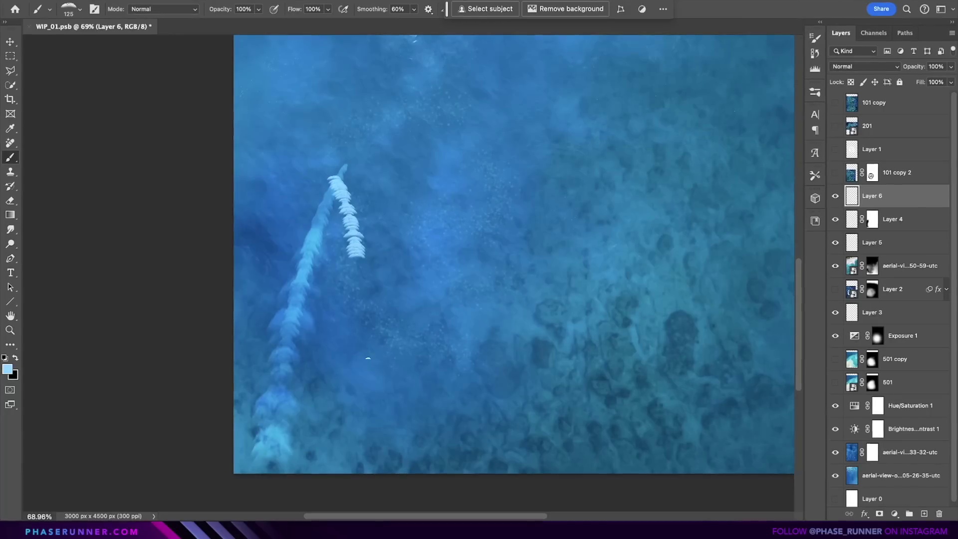
{"action": "mouse_move", "coordinate": [352, 260]}
{"action": "left_mouse_down"}
{"action": "mouse_move", "coordinate": [374, 334]}
{"action": "mouse_move", "coordinate": [343, 261]}
{"action": "left_mouse_up"}
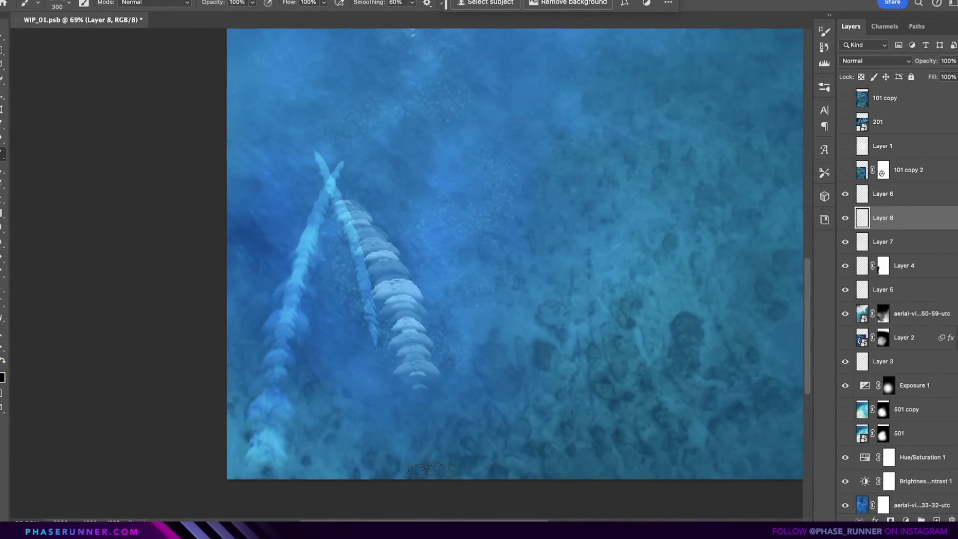
Repaint the wide foam trail on Layer 8 over the second stroke, set its blend mode to Overlay and transform it
{"action": "key", "text": "ctrl+z"}
{"action": "left_click_drag", "start_coordinate": [310, 157], "coordinate": [377, 414]}
{"action": "left_click", "coordinate": [881, 60]}
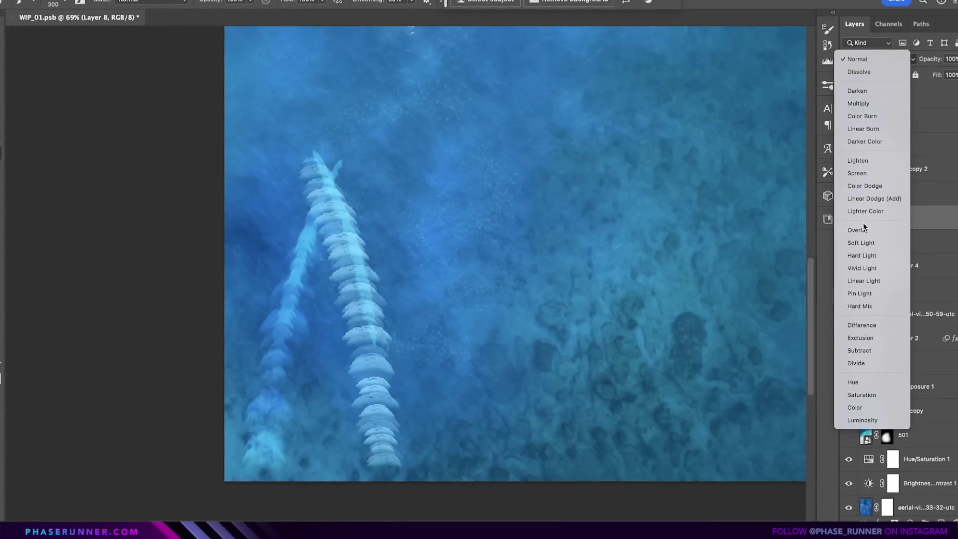
{"action": "left_click", "coordinate": [856, 227]}
{"action": "key", "text": "ctrl+t"}
{"action": "left_click_drag", "start_coordinate": [385, 184], "coordinate": [398, 353]}
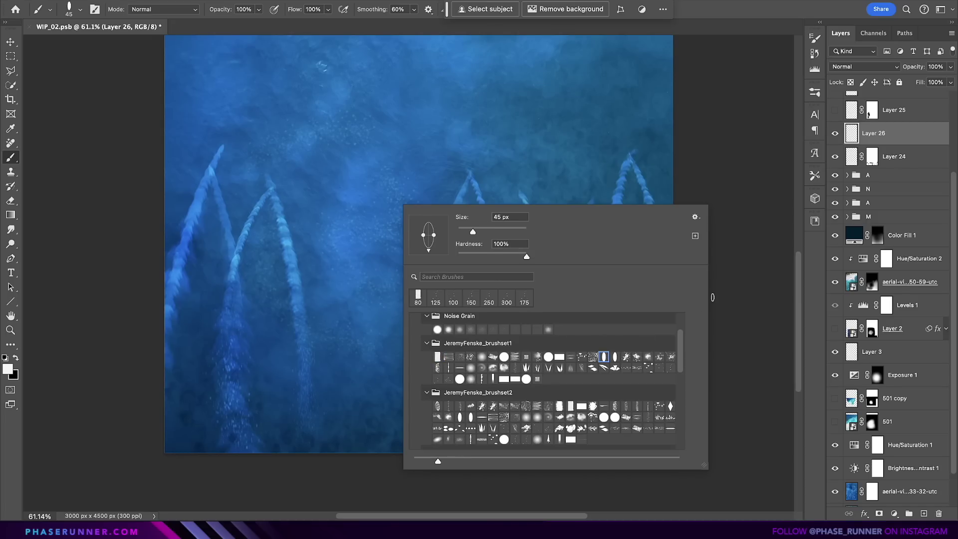
Paint a branching white foam web across the upper sea on Layer 26 and set its duplicate, Layer 26 copy, to Overlay
{"action": "left_click", "coordinate": [713, 297]}
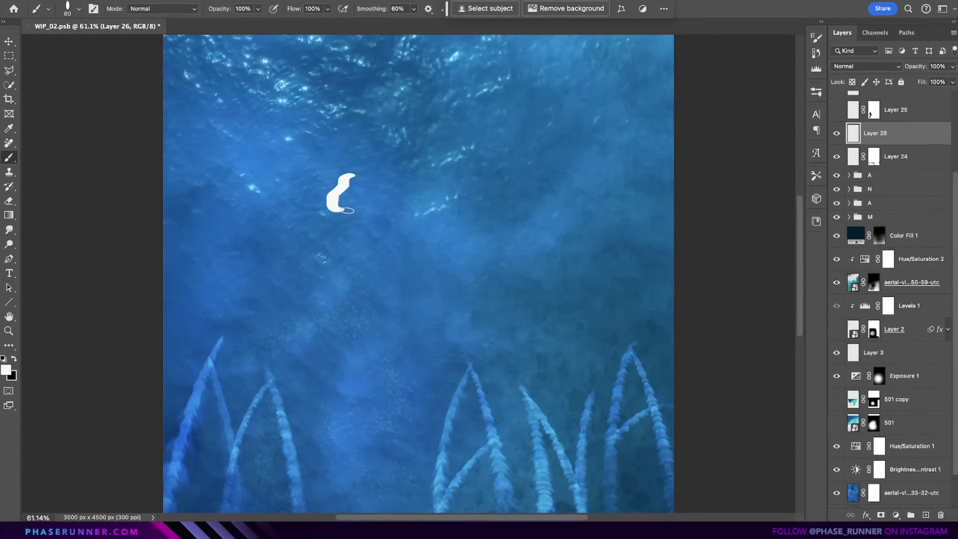
{"action": "left_click_drag", "start_coordinate": [337, 194], "coordinate": [363, 176]}
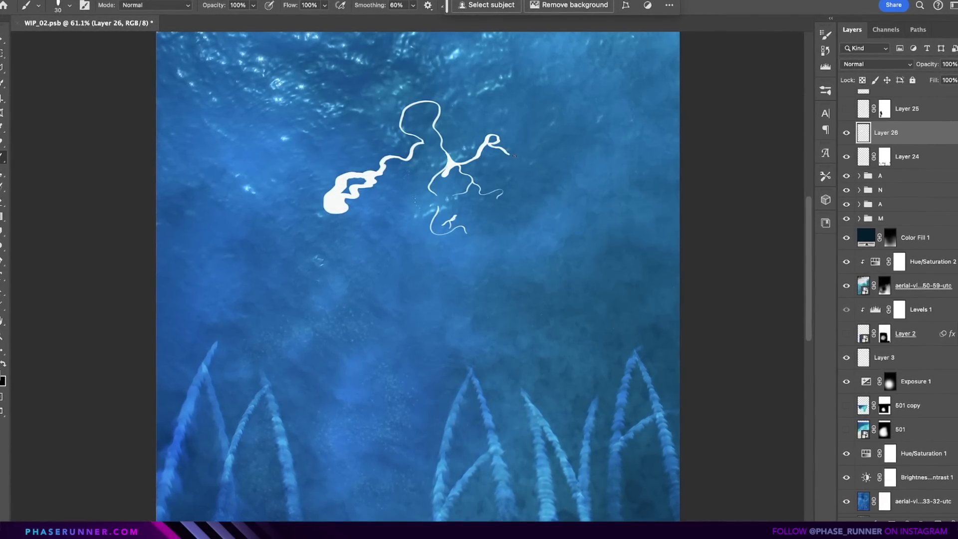
{"action": "mouse_move", "coordinate": [515, 156]}
{"action": "left_mouse_down"}
{"action": "mouse_move", "coordinate": [522, 147]}
{"action": "mouse_move", "coordinate": [499, 115]}
{"action": "mouse_move", "coordinate": [509, 144]}
{"action": "mouse_move", "coordinate": [491, 144]}
{"action": "left_mouse_up"}
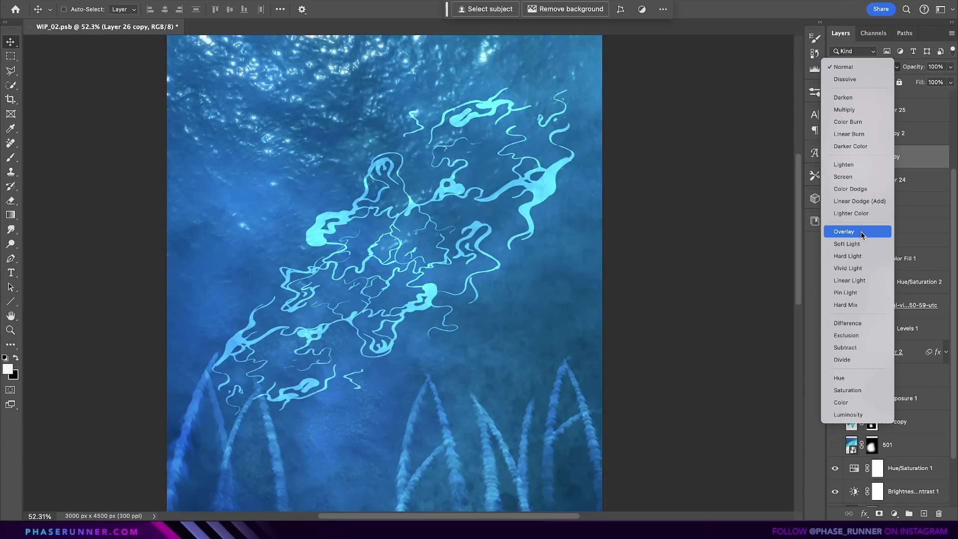
{"action": "left_click", "coordinate": [861, 232]}
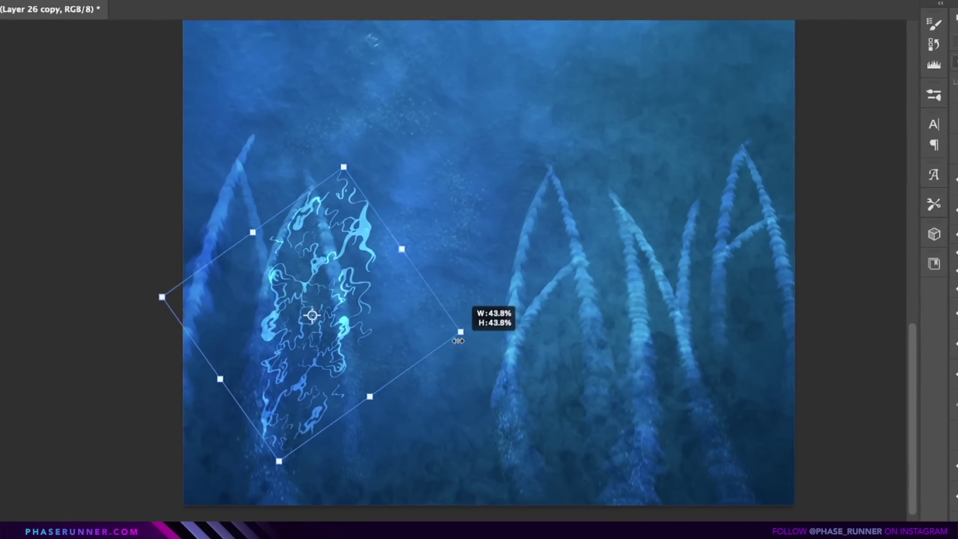
Scale, rotate and reshape the Layer 26 copy foam web to fit inside the second foam arch from the left
{"action": "left_click_drag", "start_coordinate": [460, 331], "coordinate": [474, 349]}
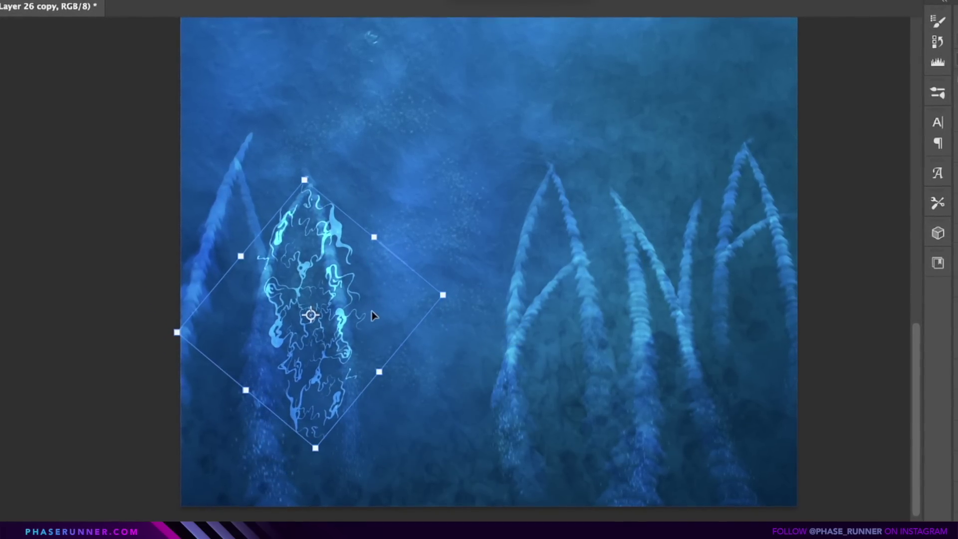
{"action": "left_click_drag", "start_coordinate": [373, 315], "coordinate": [336, 374]}
{"action": "right_click", "coordinate": [336, 375]}
{"action": "left_click", "coordinate": [359, 449]}
{"action": "mouse_move", "coordinate": [359, 414]}
{"action": "left_mouse_down"}
{"action": "mouse_move", "coordinate": [335, 388]}
{"action": "mouse_move", "coordinate": [710, 368]}
{"action": "left_mouse_up"}
{"action": "key", "text": "Return"}
{"action": "mouse_move", "coordinate": [610, 474]}
{"action": "left_mouse_down"}
{"action": "mouse_move", "coordinate": [619, 478]}
{"action": "mouse_move", "coordinate": [634, 406]}
{"action": "left_mouse_up"}
Toggle the visibility of the aerial dolphin photo layer to compare the composition
{"action": "left_click", "coordinate": [835, 433]}
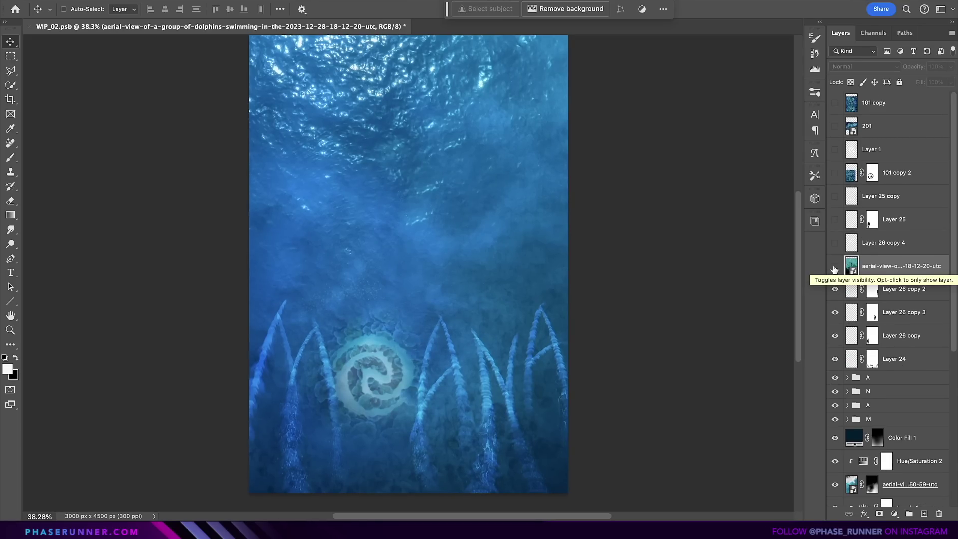
{"action": "left_click", "coordinate": [835, 269]}
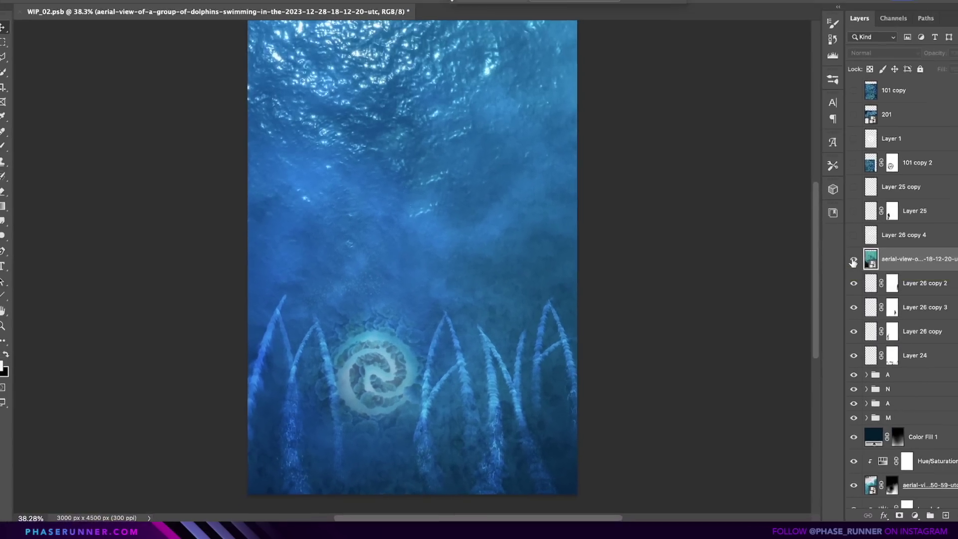
{"action": "left_click", "coordinate": [835, 268]}
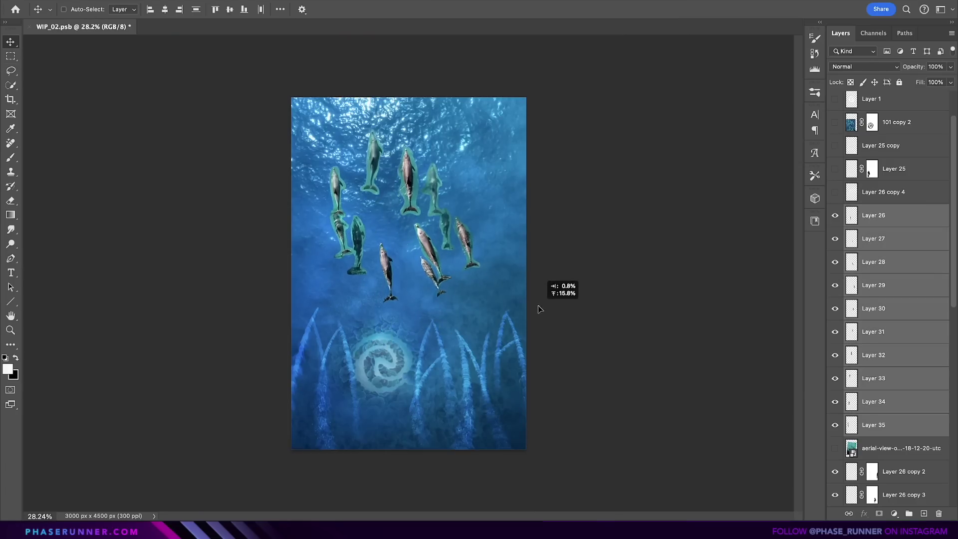
Reposition the dolphin cutouts, moving the Layer 35 pair down-left and rotating it, and placing the Layer 32 dolphin at the right edge
{"action": "left_click_drag", "start_coordinate": [539, 306], "coordinate": [560, 274]}
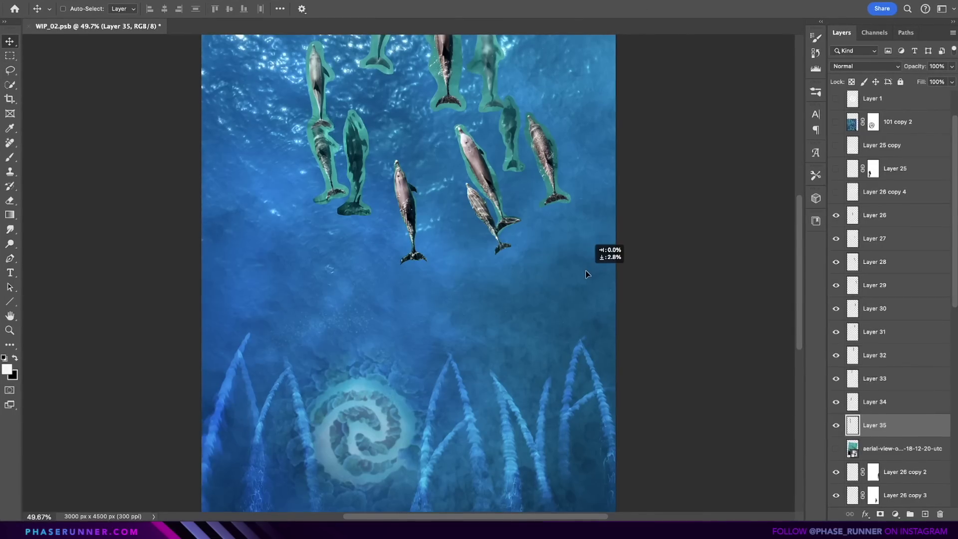
{"action": "left_click_drag", "start_coordinate": [589, 274], "coordinate": [534, 399]}
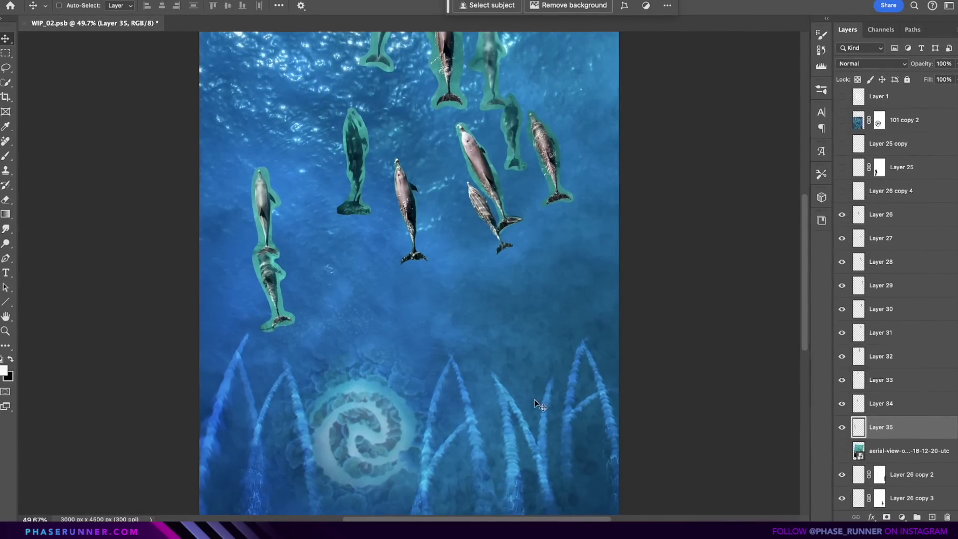
{"action": "key", "text": "ctrl+t"}
{"action": "left_click_drag", "start_coordinate": [304, 176], "coordinate": [344, 252]}
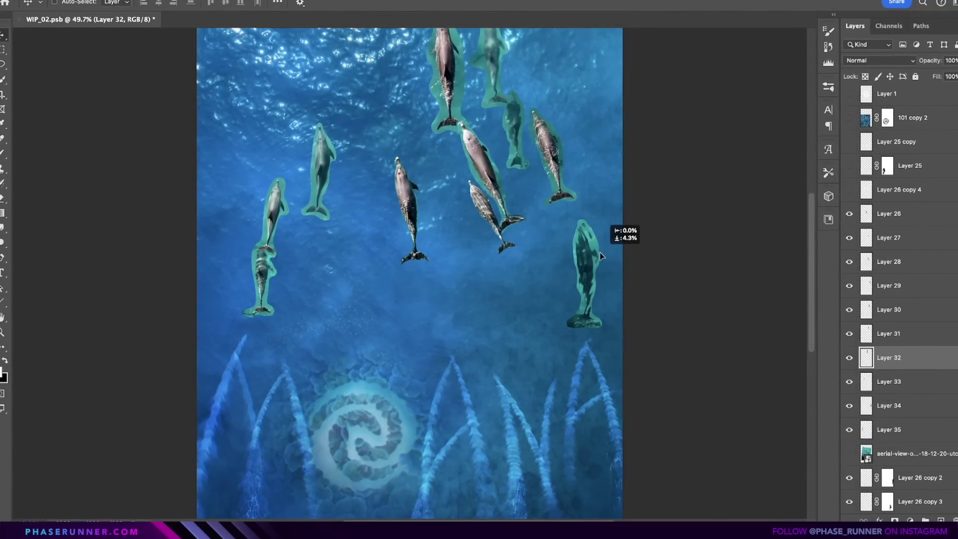
{"action": "left_click_drag", "start_coordinate": [624, 229], "coordinate": [594, 459]}
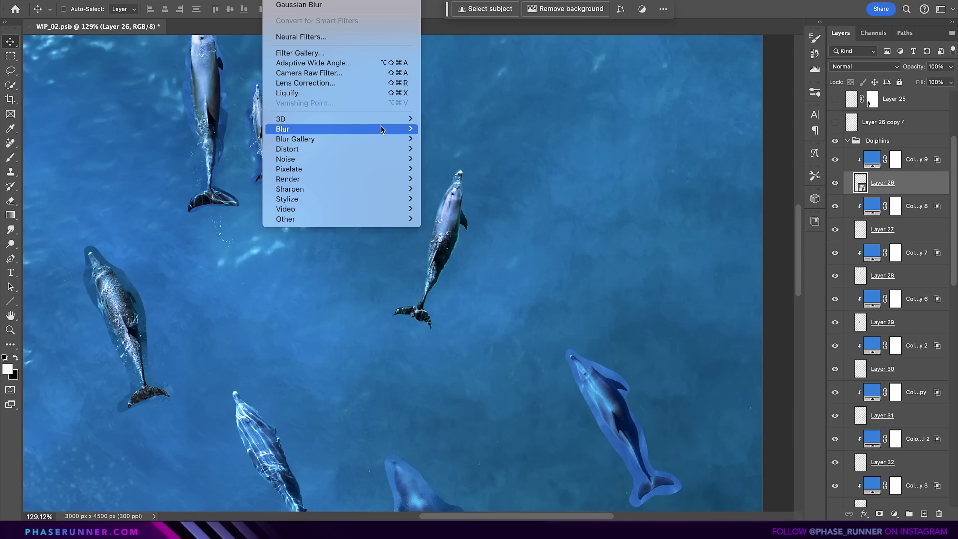
Apply a Gaussian Blur to the Layer 26 dolphin and clip a Solid Color fill of 004d78, sampled from the water, above it
{"action": "mouse_move", "coordinate": [381, 129]}
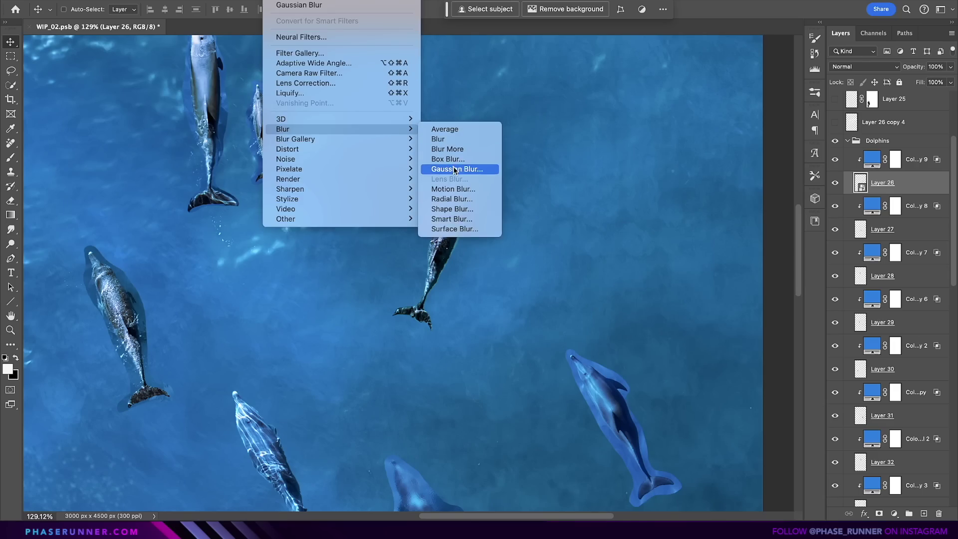
{"action": "left_click", "coordinate": [452, 169]}
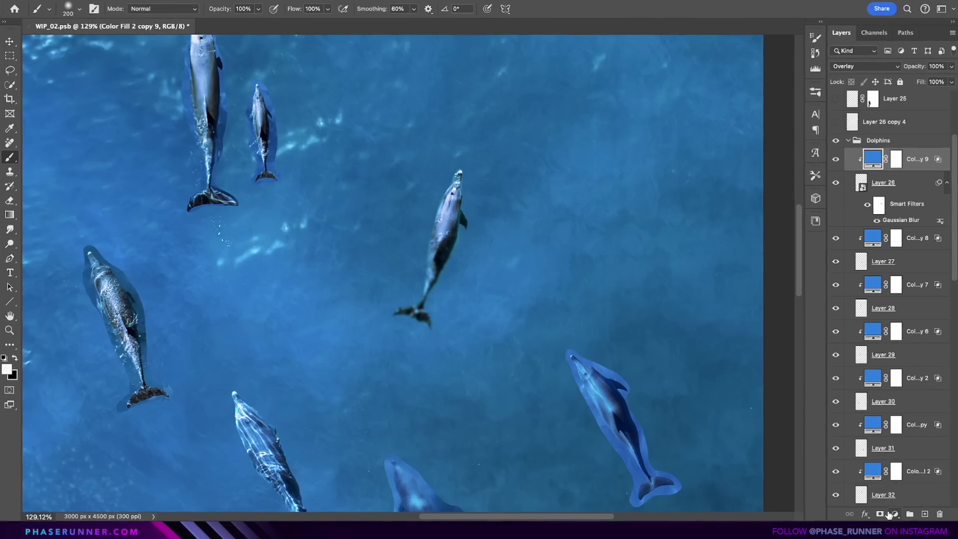
{"action": "left_click", "coordinate": [896, 514]}
{"action": "left_click", "coordinate": [902, 350]}
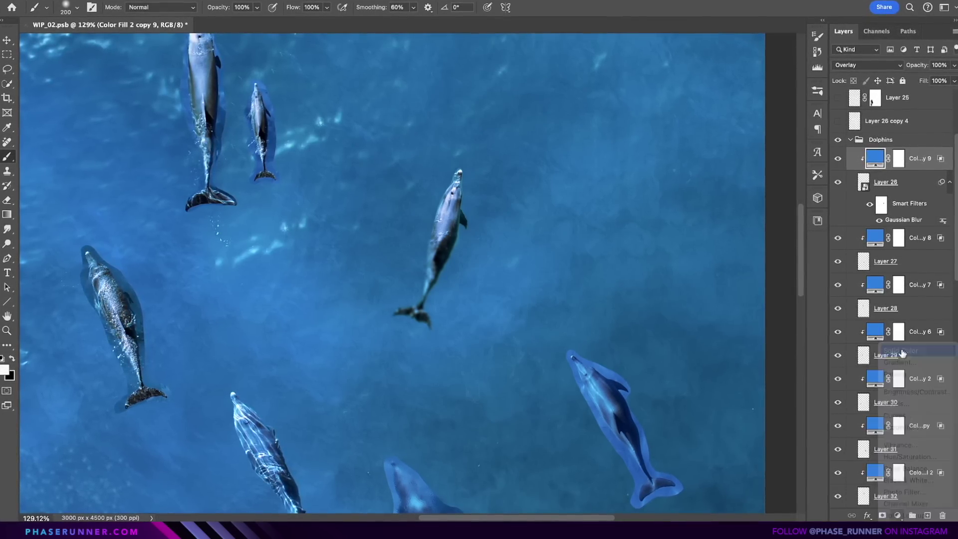
{"action": "left_click", "coordinate": [872, 310]}
{"action": "double_click", "coordinate": [878, 158]}
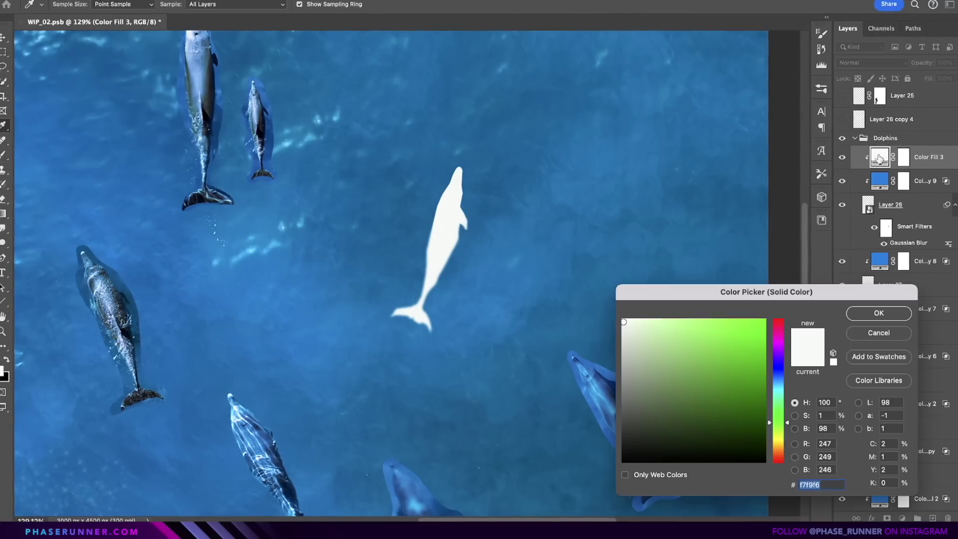
{"action": "left_click", "coordinate": [381, 261]}
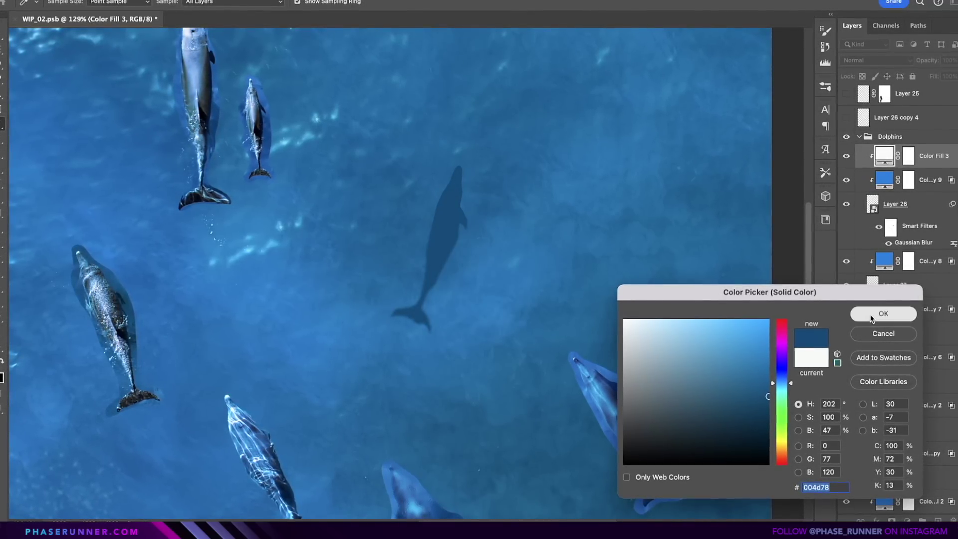
{"action": "left_click", "coordinate": [882, 313]}
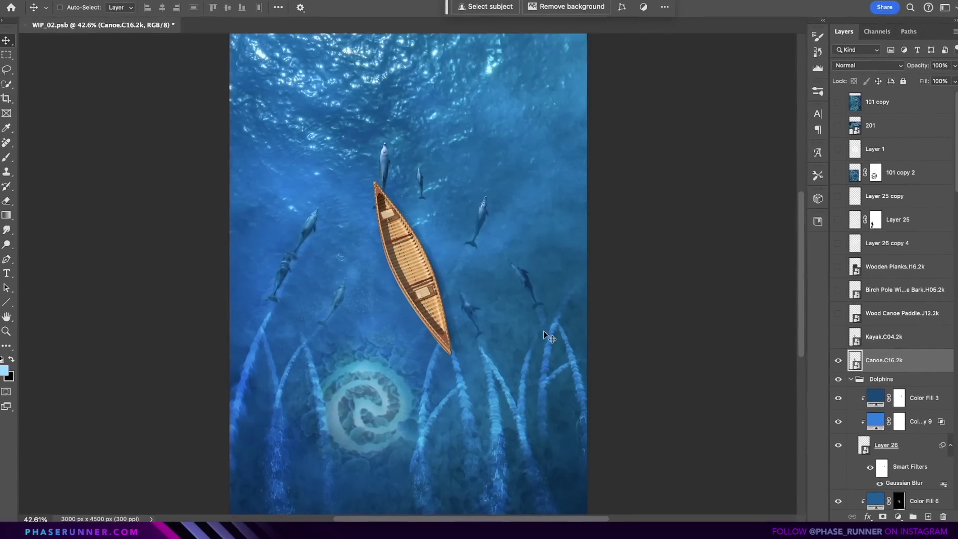
Rotate the canoe upright and move it to the right part of the poster's top edge, partly cropped
{"action": "key", "text": "ctrl+t"}
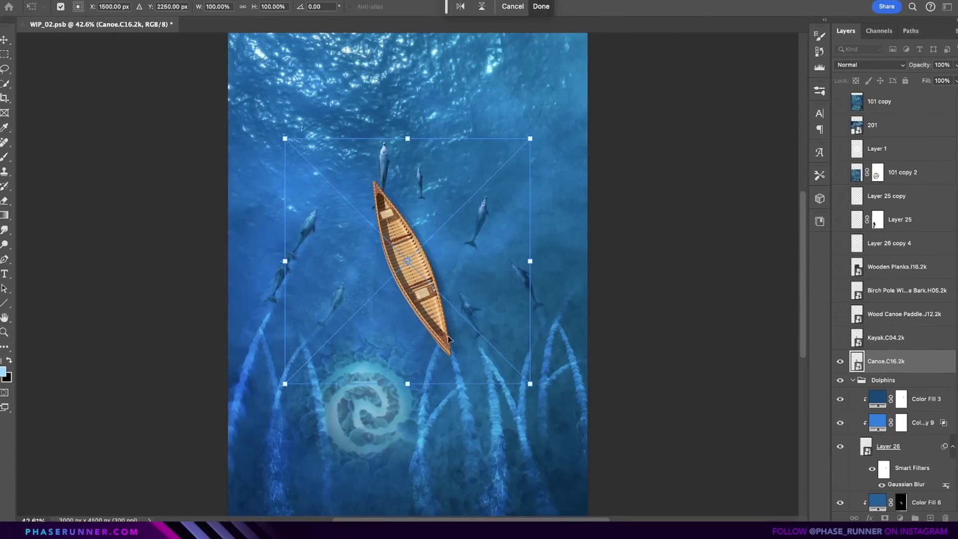
{"action": "left_click_drag", "start_coordinate": [564, 331], "coordinate": [548, 400]}
{"action": "left_click_drag", "start_coordinate": [488, 343], "coordinate": [547, 107]}
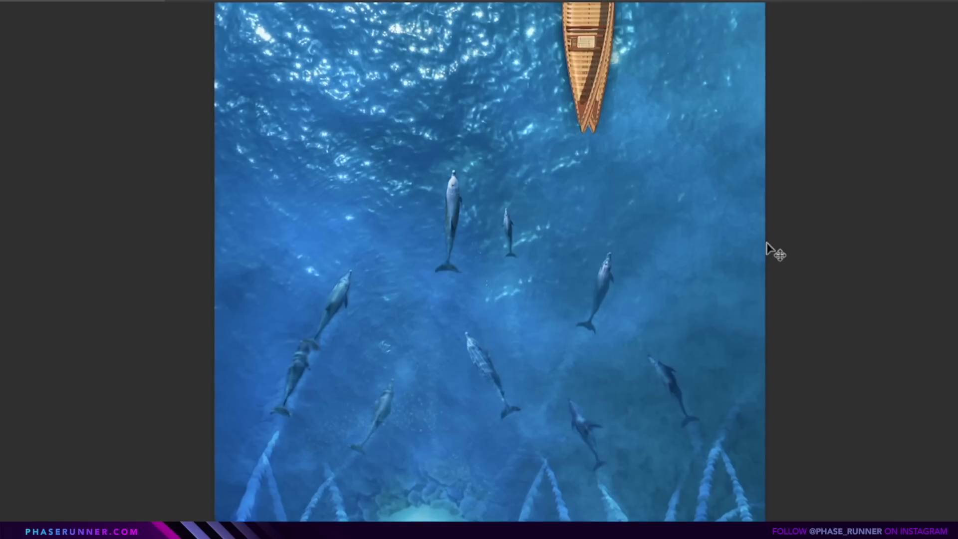
Duplicate the canoe to the left along the top edge and darken both canoes with a clipped Brightness/Contrast adjustment
{"action": "left_click_drag", "start_coordinate": [774, 250], "coordinate": [573, 270]}
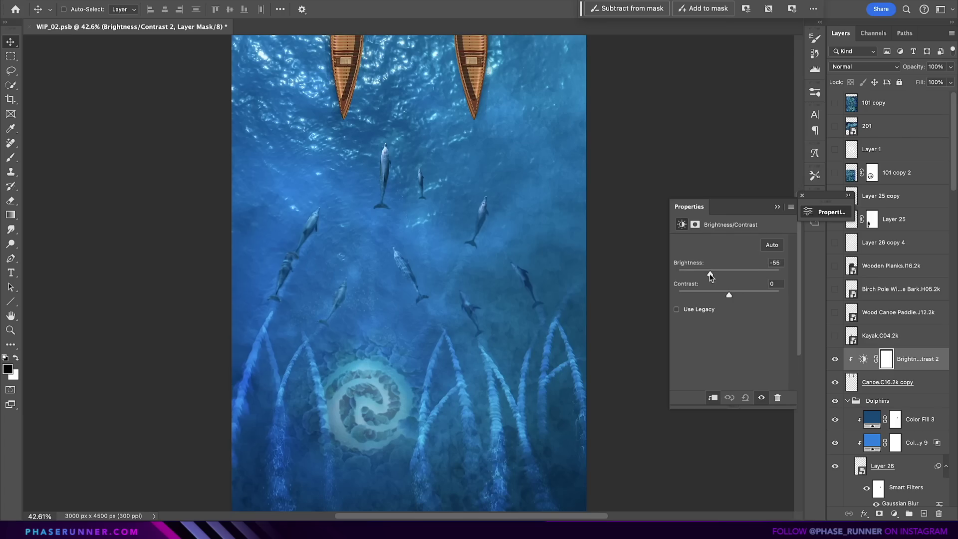
{"action": "left_click_drag", "start_coordinate": [711, 276], "coordinate": [693, 296]}
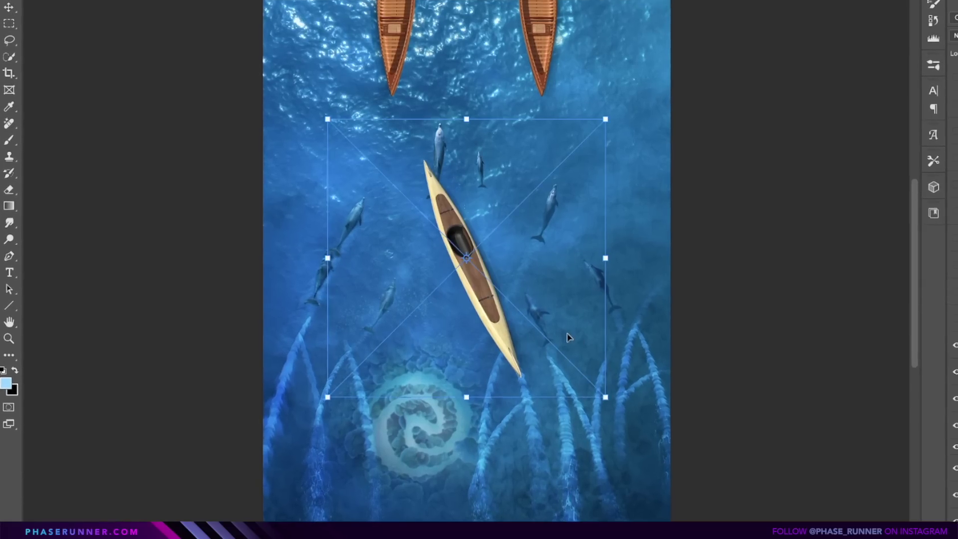
Rotate the kayak upright, place it over the right canoe at the top edge and widen it to cover the hull
{"action": "left_click_drag", "start_coordinate": [663, 344], "coordinate": [650, 386]}
{"action": "left_click_drag", "start_coordinate": [534, 273], "coordinate": [607, 49]}
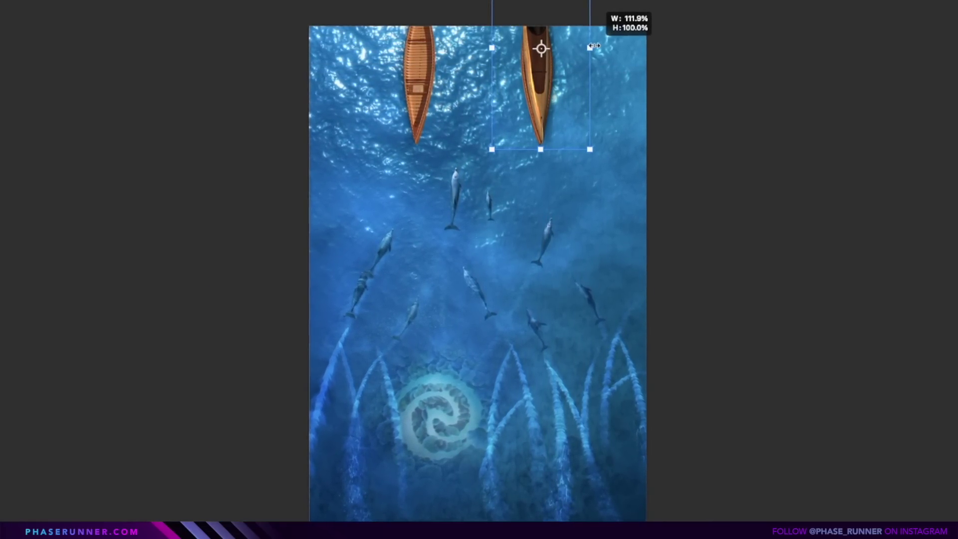
{"action": "left_click_drag", "start_coordinate": [594, 46], "coordinate": [599, 46]}
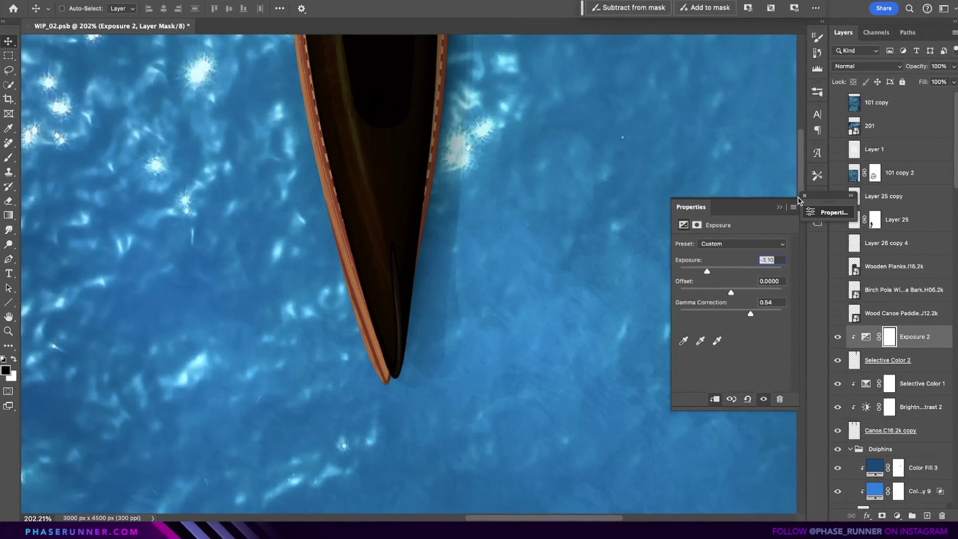
Invert the Exposure 2 mask, limit the darkening to a narrow strip along the kayak's bow, and open the adjustment's settings
{"action": "left_click", "coordinate": [804, 196]}
{"action": "key", "text": "super+i"}
{"action": "key", "text": "x"}
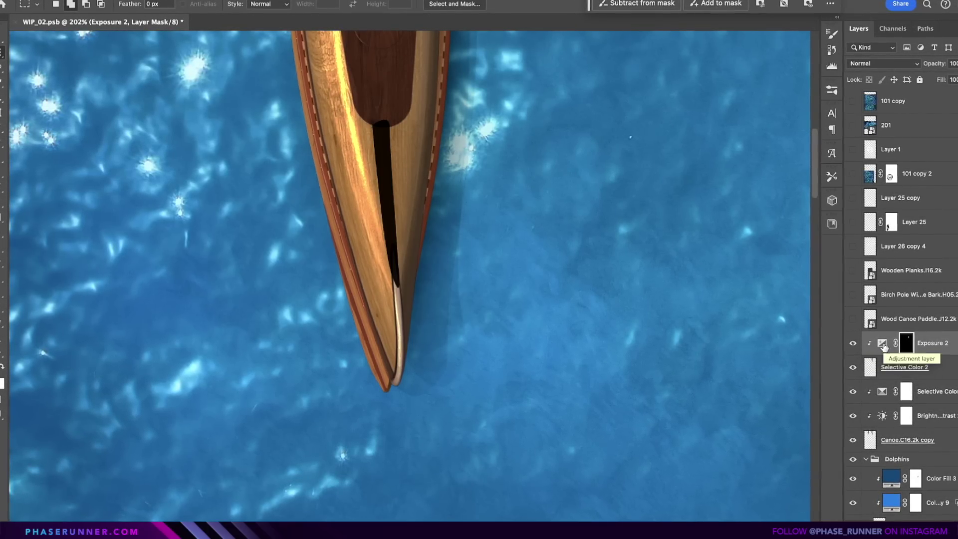
{"action": "double_click", "coordinate": [883, 344]}
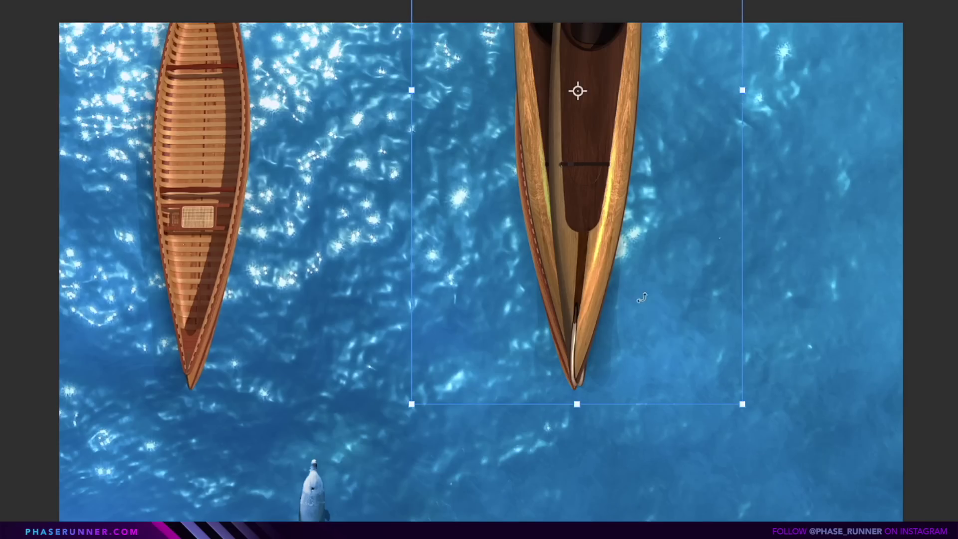
Move the mirrored kayak copy over onto the left canoe
{"action": "left_click_drag", "start_coordinate": [574, 289], "coordinate": [270, 297]}
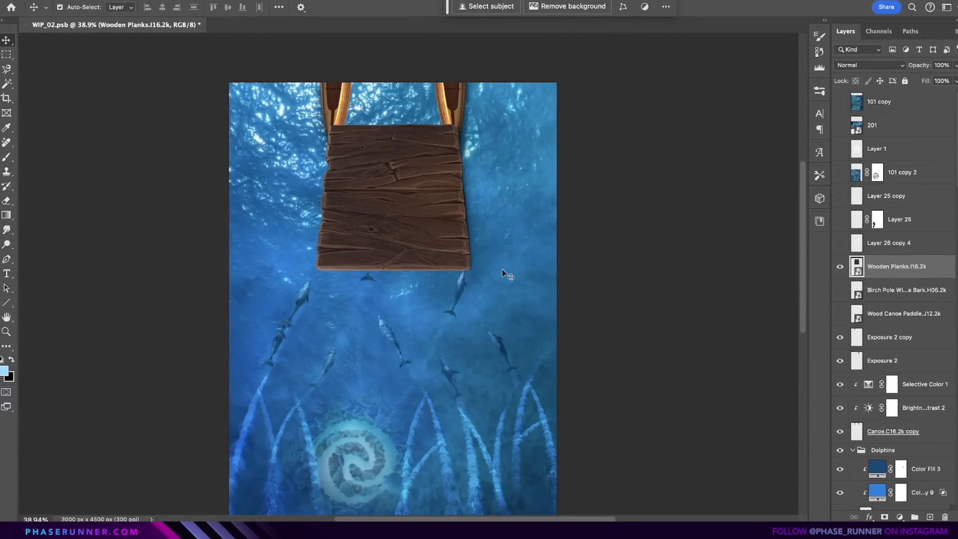
Taper and resize the Wooden Planks layer, and fit it as a deck across both canoes at the canvas's upper edge
{"action": "key", "text": "ctrl+t"}
{"action": "left_click_drag", "start_coordinate": [507, 272], "coordinate": [464, 304]}
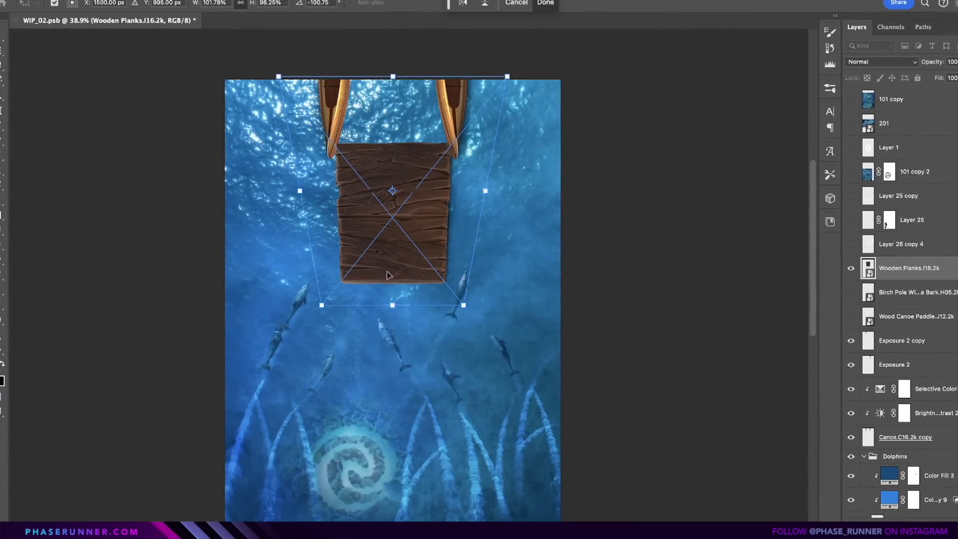
{"action": "left_click_drag", "start_coordinate": [388, 275], "coordinate": [390, 116]}
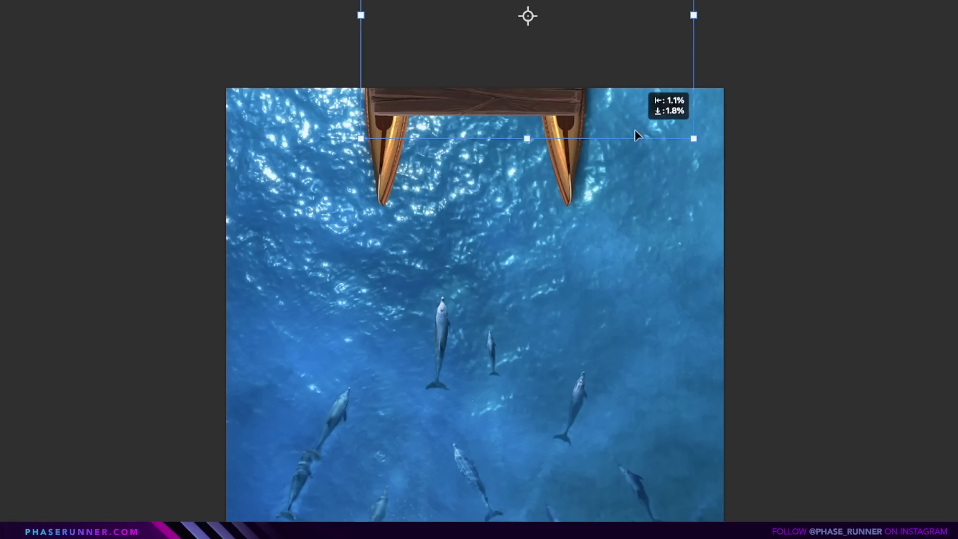
{"action": "left_click_drag", "start_coordinate": [635, 133], "coordinate": [636, 131]}
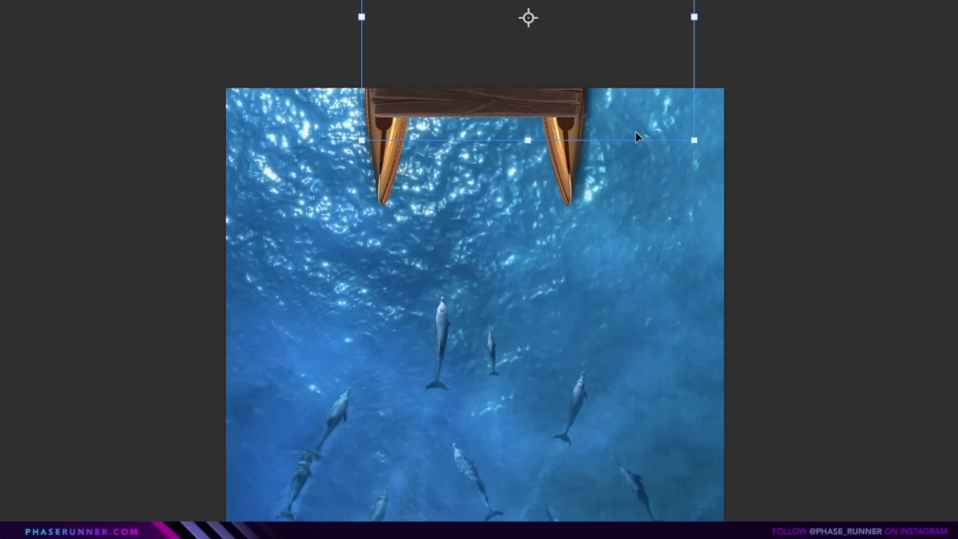
{"action": "left_click_drag", "start_coordinate": [694, 140], "coordinate": [697, 145]}
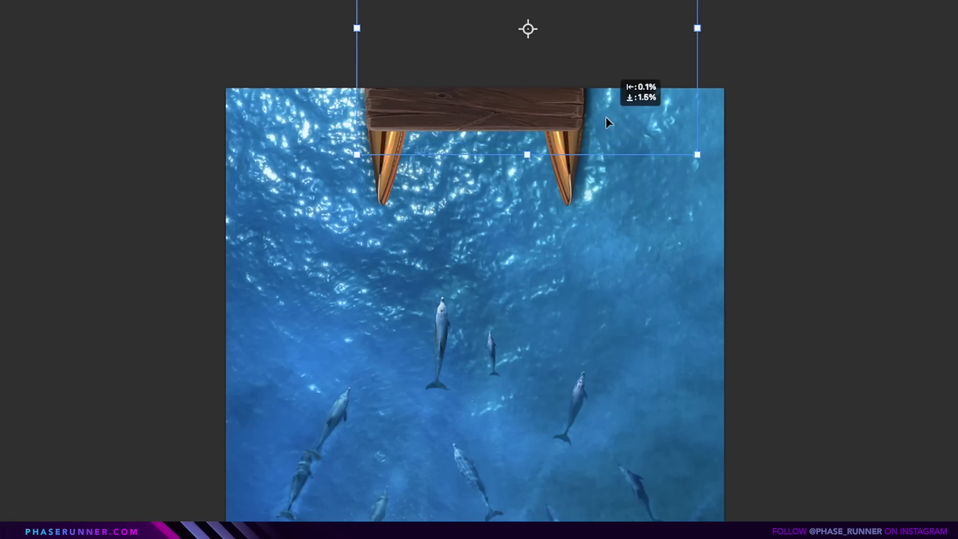
{"action": "left_click_drag", "start_coordinate": [730, 279], "coordinate": [725, 281]}
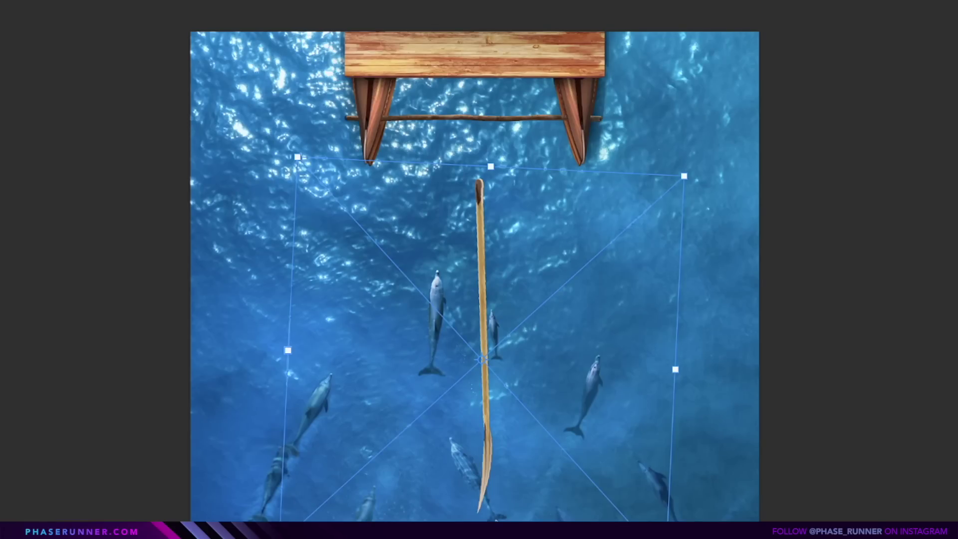
Move the wooden canoe paddle up across the middle of the deck, scale it to about 71.5%, and tilt it slightly
{"action": "left_click_drag", "start_coordinate": [472, 514], "coordinate": [464, 300]}
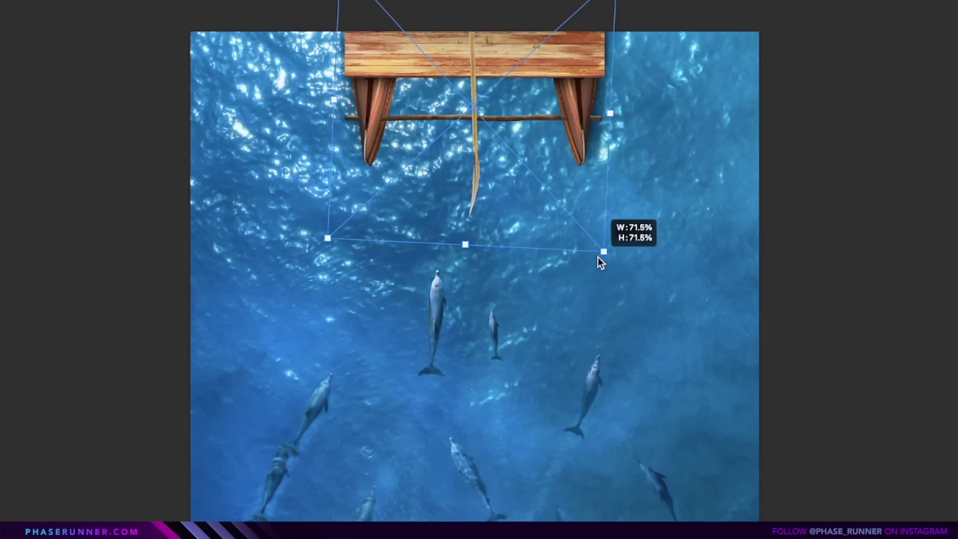
{"action": "left_click_drag", "start_coordinate": [532, 308], "coordinate": [534, 308]}
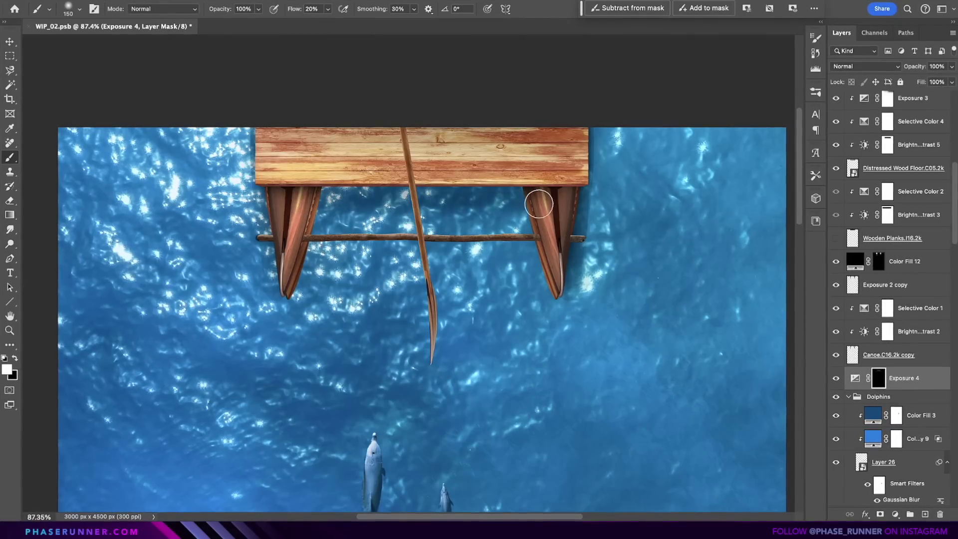
Paint a shadow on the Exposure 4 mask beneath the deck's edge between the two canoes
{"action": "left_click_drag", "start_coordinate": [539, 203], "coordinate": [343, 204]}
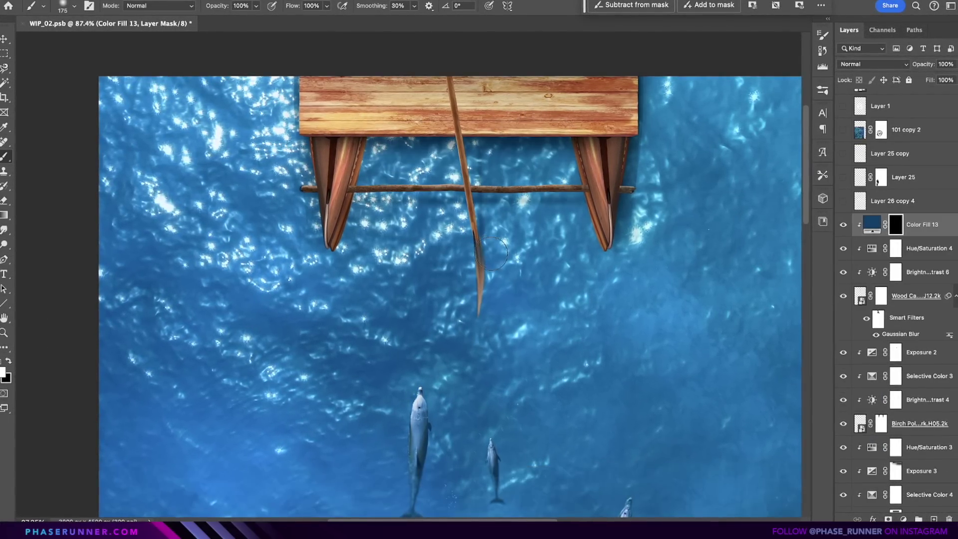
Tint the paddle's submerged blade blue through the Color Fill 13 mask and fade the blade's end on the paddle's layer mask
{"action": "left_click_drag", "start_coordinate": [482, 242], "coordinate": [479, 315]}
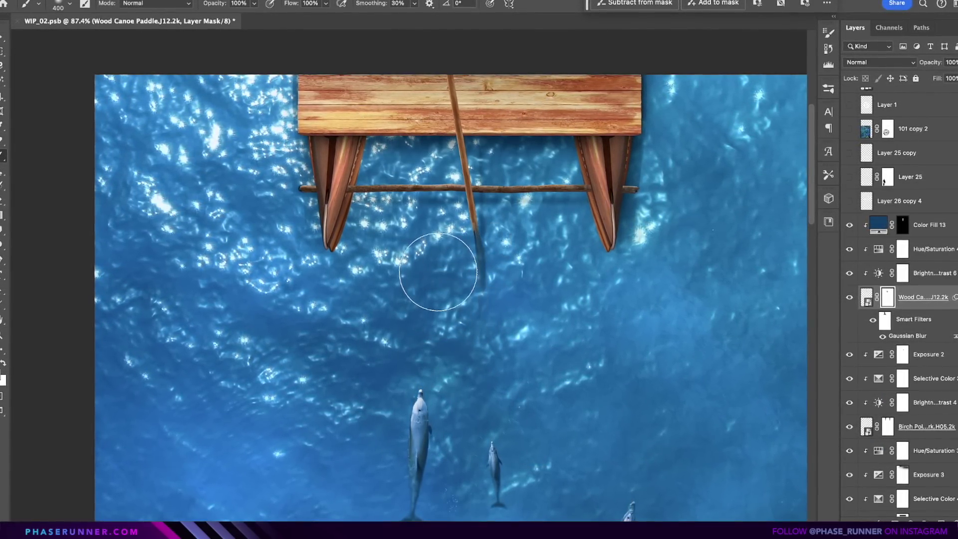
{"action": "left_click", "coordinate": [439, 274]}
{"action": "left_click_drag", "start_coordinate": [464, 332], "coordinate": [487, 319]}
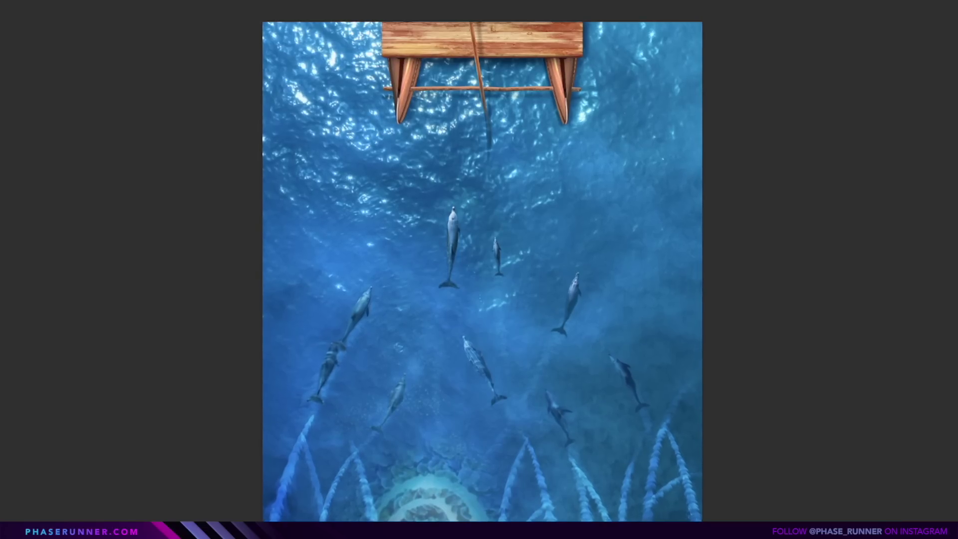
Scale the white foam pattern to about 56% width and 91% height beside the right canoe, and move a mirrored copy to the left canoe
{"action": "left_click_drag", "start_coordinate": [593, 445], "coordinate": [633, 157]}
{"action": "left_click_drag", "start_coordinate": [250, 464], "coordinate": [449, 398]}
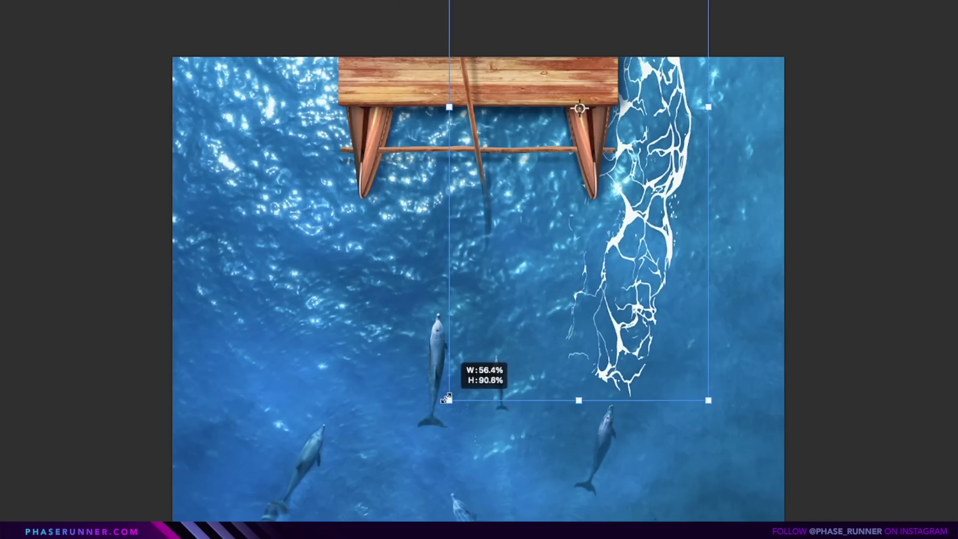
{"action": "left_click_drag", "start_coordinate": [675, 373], "coordinate": [632, 367]}
{"action": "key", "text": "ctrl+j"}
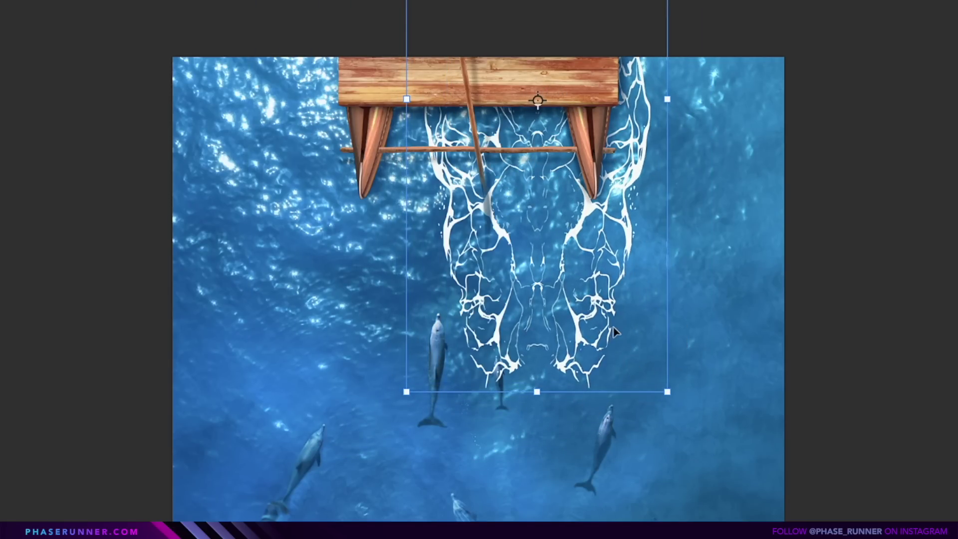
{"action": "mouse_move", "coordinate": [606, 331]}
{"action": "left_mouse_down"}
{"action": "mouse_move", "coordinate": [491, 333]}
{"action": "mouse_move", "coordinate": [479, 418]}
{"action": "left_mouse_up"}
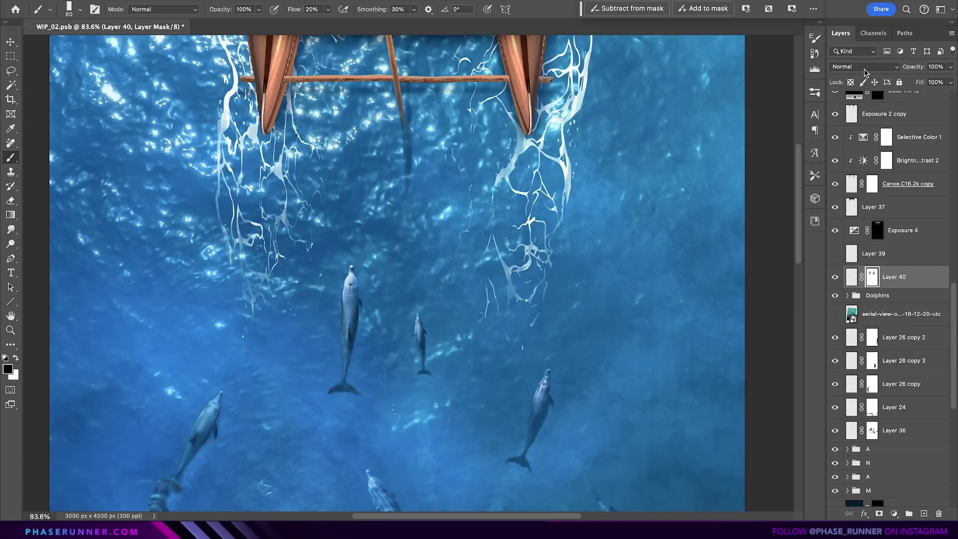
Set the blend mode of the foam on Layer 40 to Overlay
{"action": "left_click", "coordinate": [858, 66]}
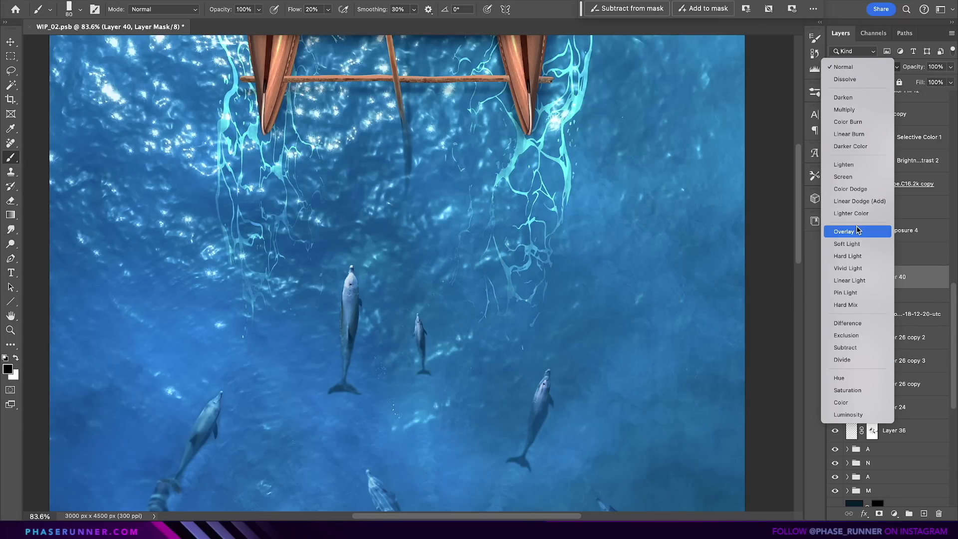
{"action": "left_click", "coordinate": [856, 231]}
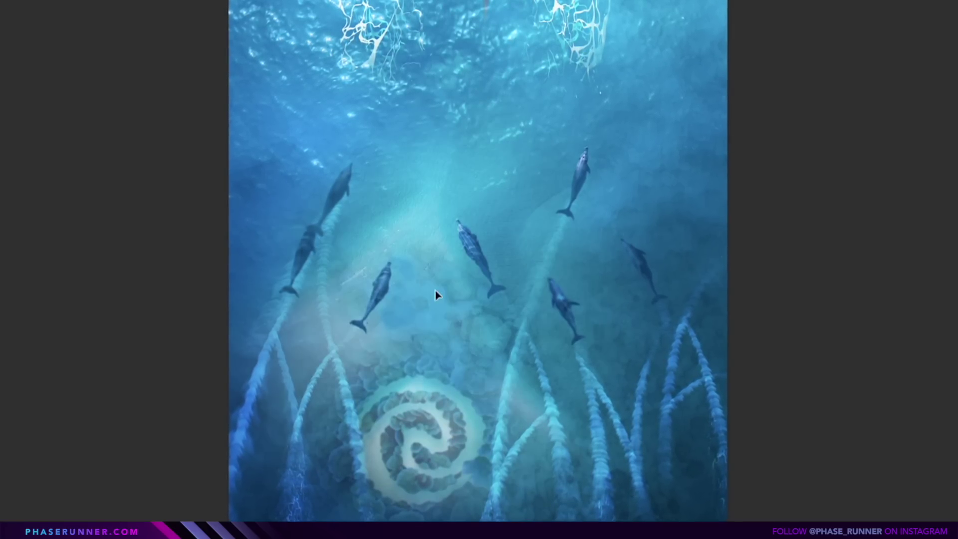
Shift the translucent seabed light overlay up and to the right, above the coral spiral
{"action": "left_click_drag", "start_coordinate": [436, 295], "coordinate": [514, 258]}
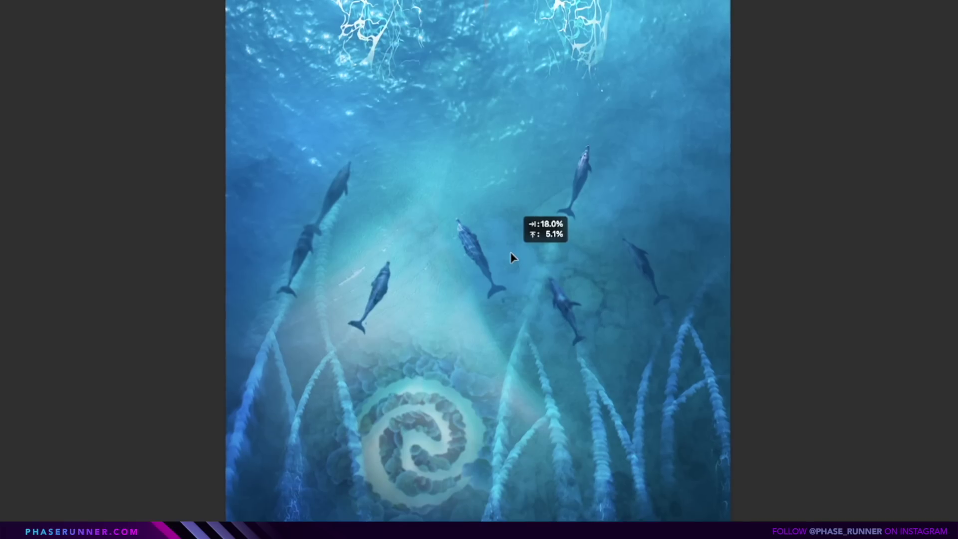
Scale the coral reef image to about 126%, place it along the canvas's left edge, and position a duplicate along the right edge
{"action": "left_click_drag", "start_coordinate": [928, 257], "coordinate": [540, 137]}
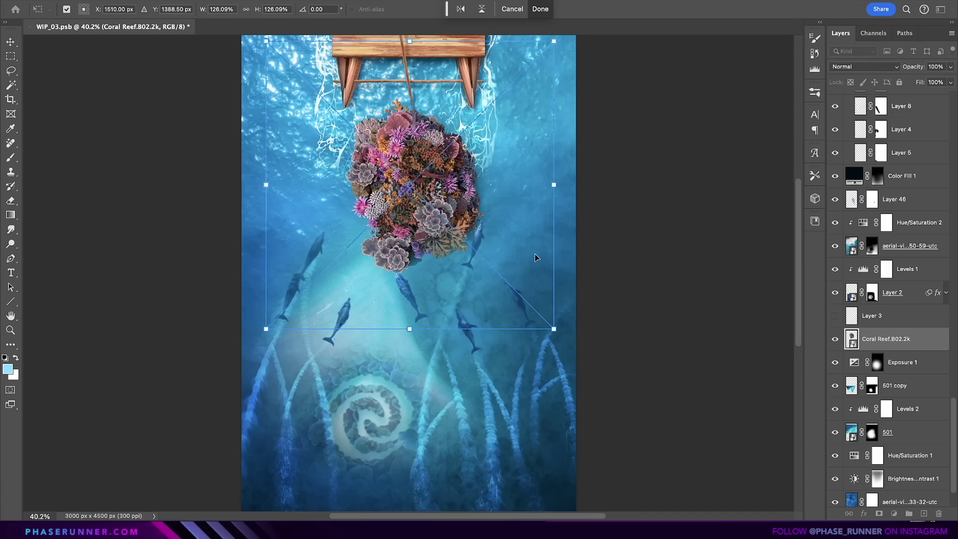
{"action": "left_click_drag", "start_coordinate": [535, 257], "coordinate": [336, 276]}
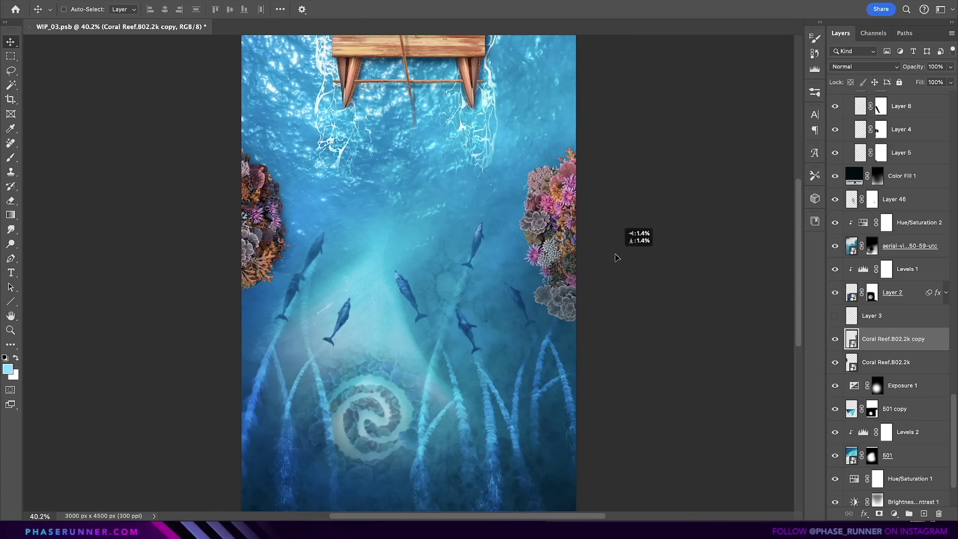
{"action": "left_click_drag", "start_coordinate": [729, 279], "coordinate": [755, 282]}
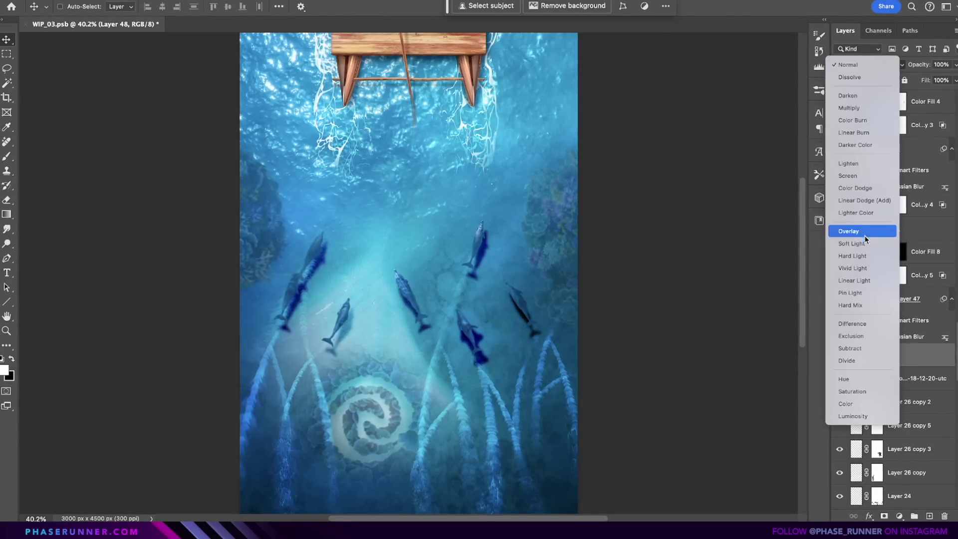
Set the blend mode of Layer 48, the dark shadows behind the dolphins, to Soft Light
{"action": "left_click", "coordinate": [865, 244]}
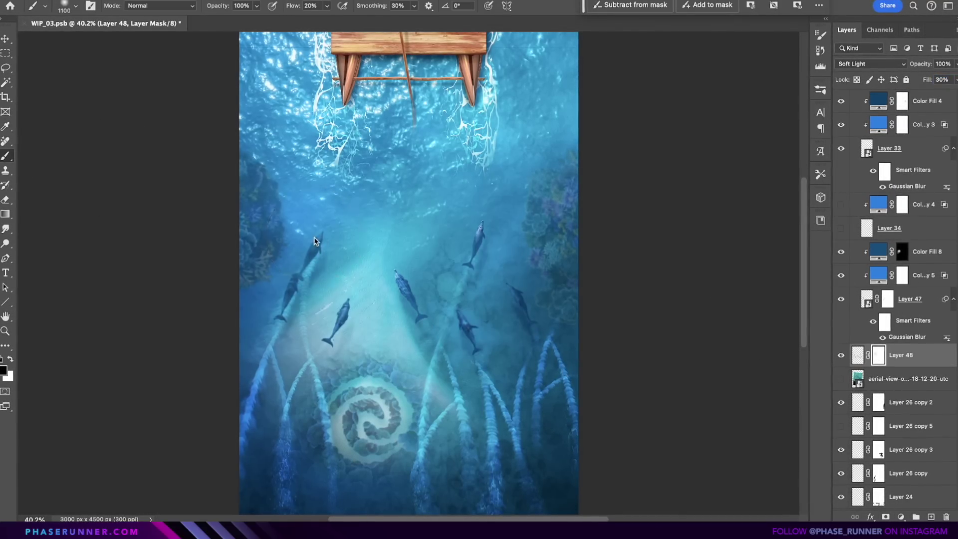